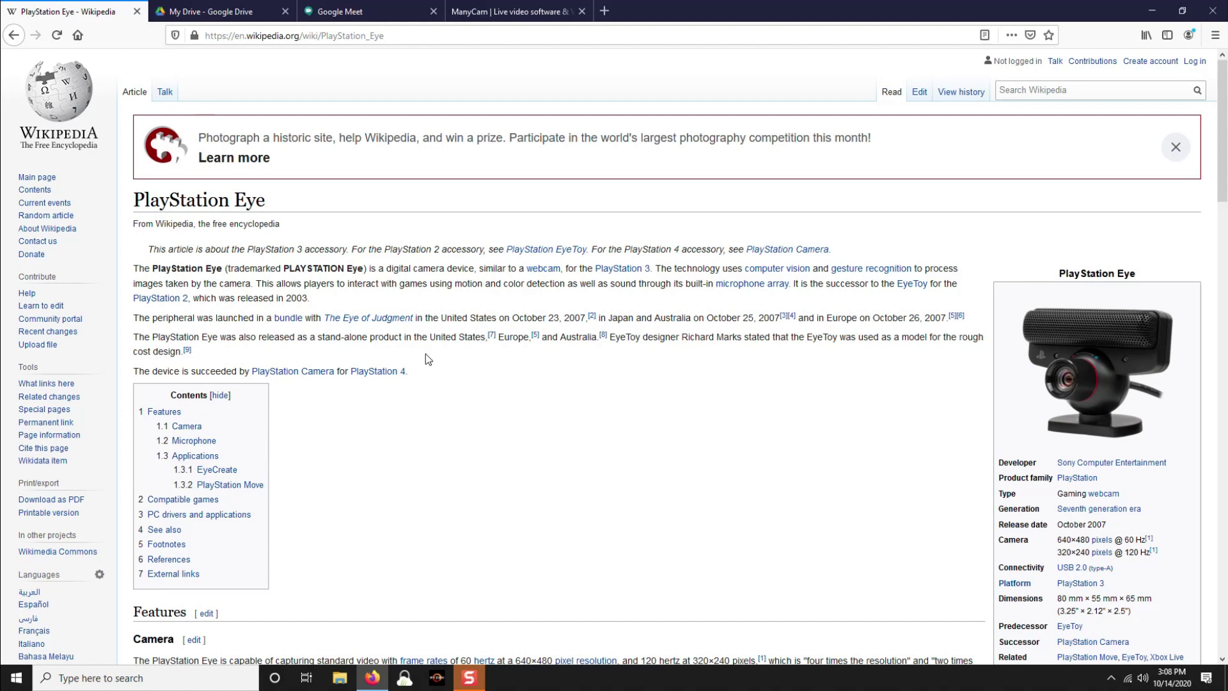
pyautogui.scroll(-3, 747, 306)
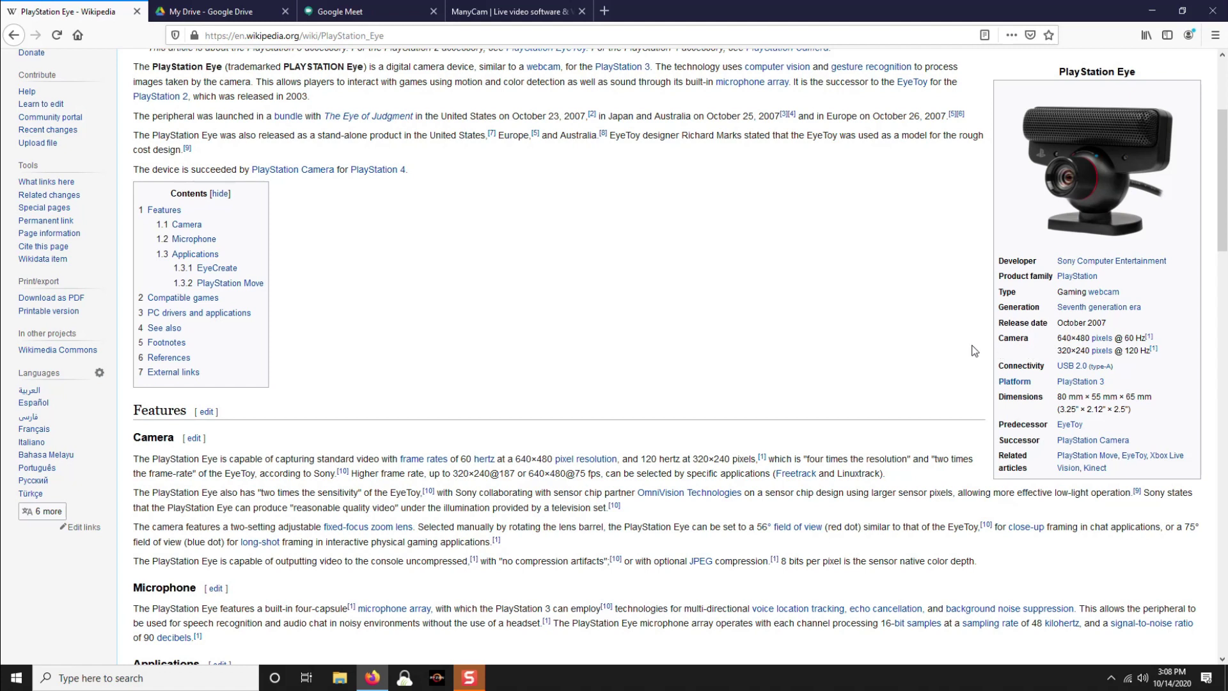
pyautogui.scroll(3, 563, 336)
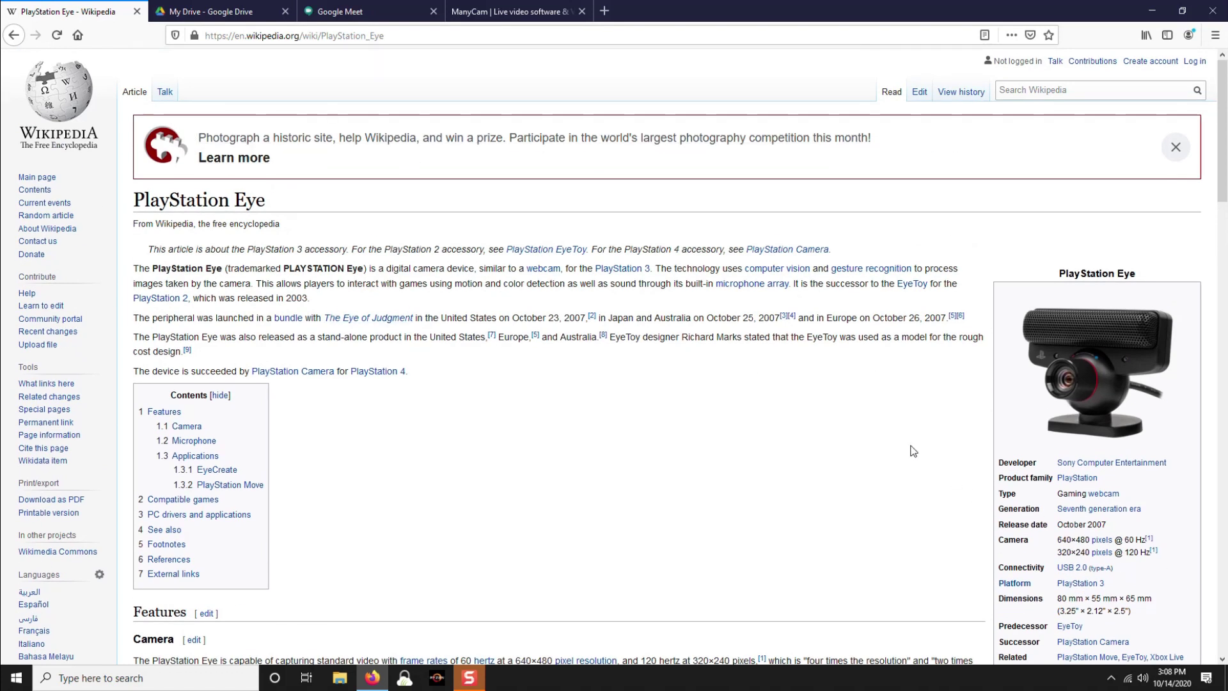
pyautogui.scroll(-2, 790, 455)
pyautogui.scroll(-4, 791, 455)
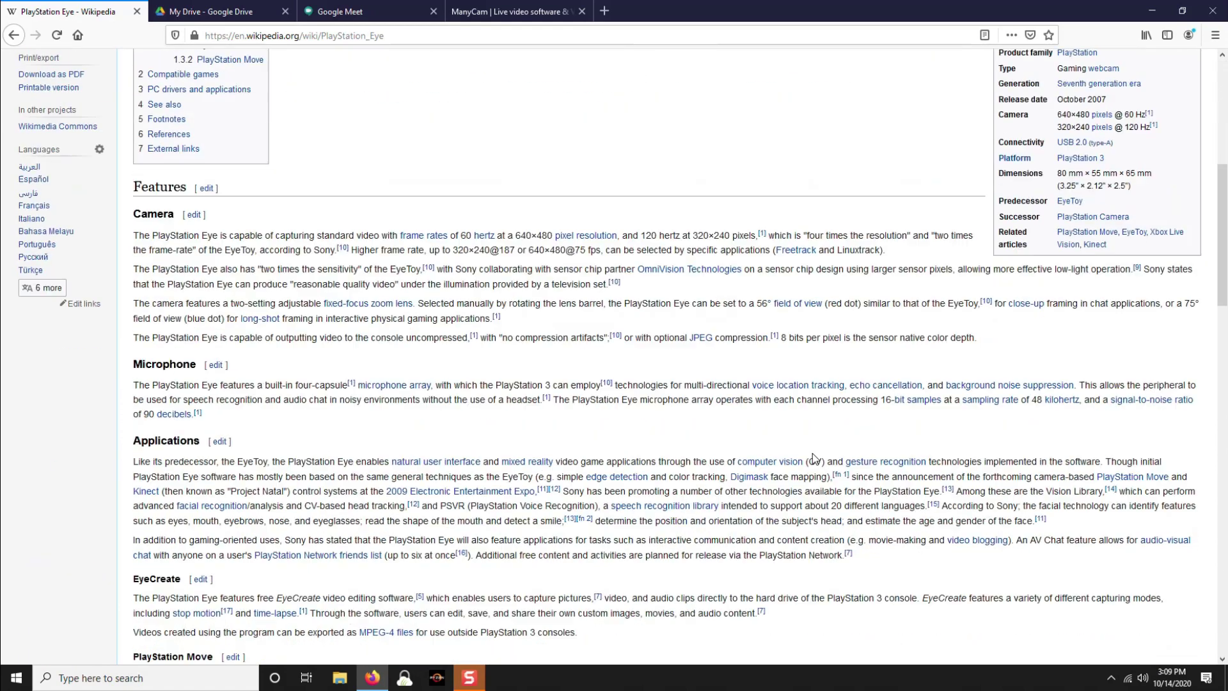
pyautogui.scroll(3, 596, 404)
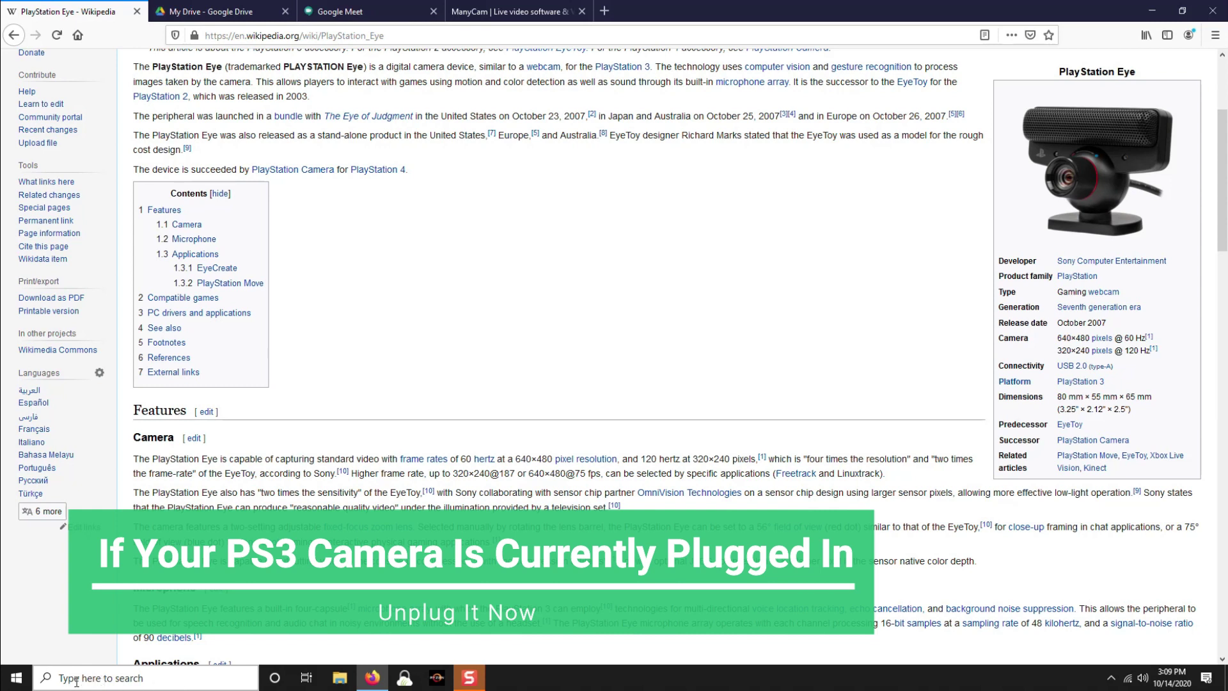
pyautogui.click(131, 677)
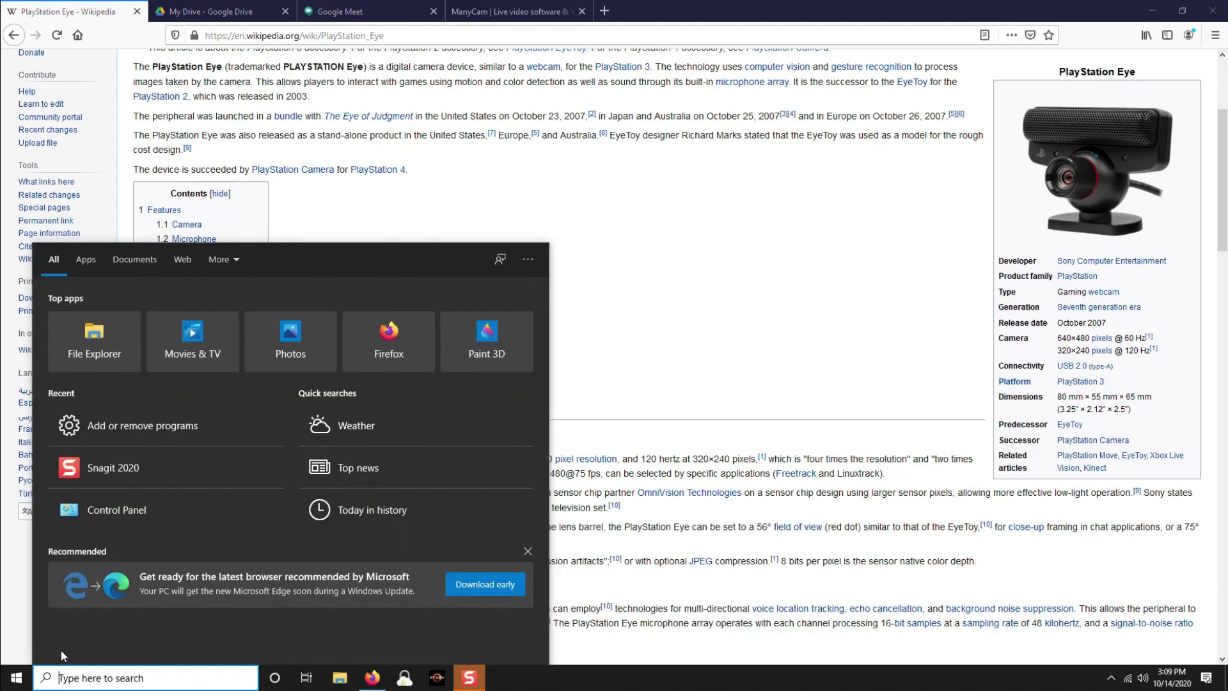
pyautogui.write('uni')
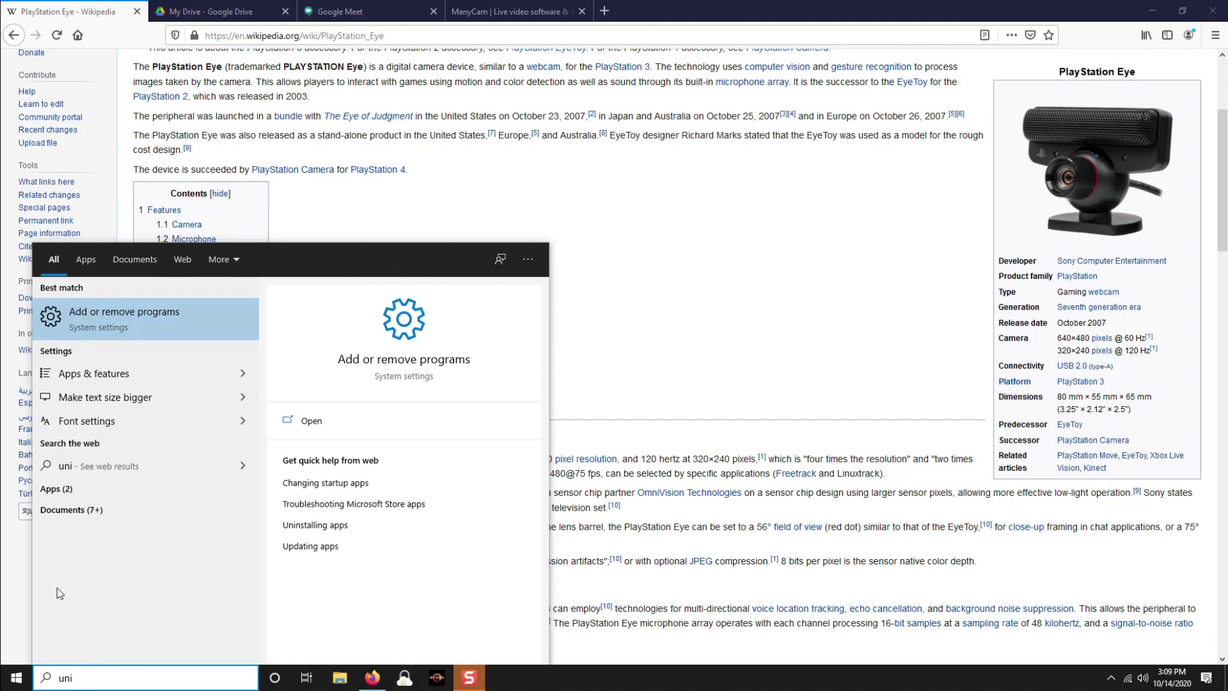
pyautogui.click(104, 323)
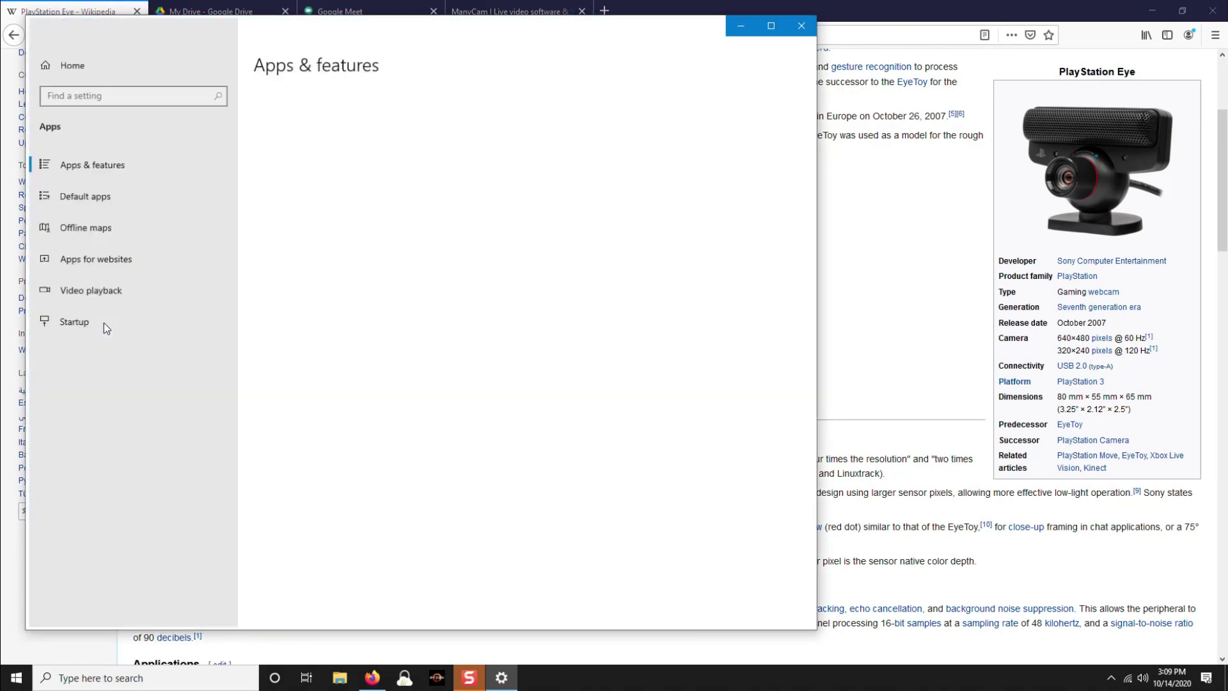
pyautogui.scroll(-1, 426, 329)
pyautogui.scroll(-3, 426, 328)
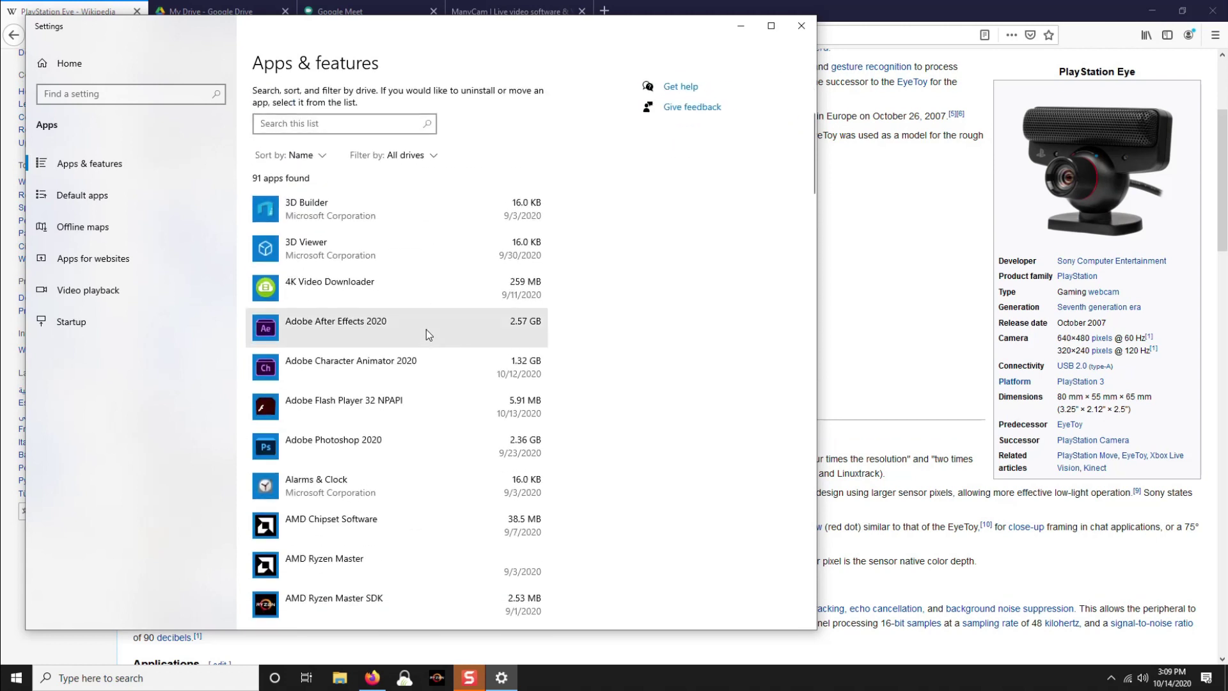
pyautogui.scroll(-3, 426, 328)
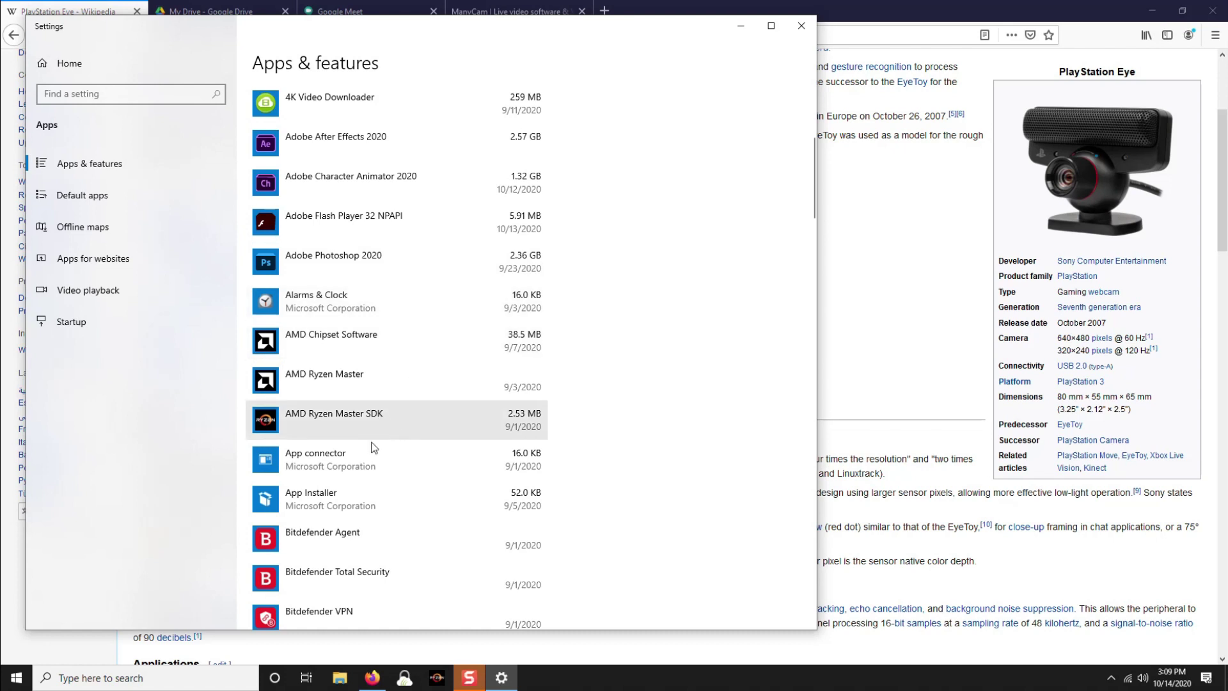
pyautogui.click(420, 302)
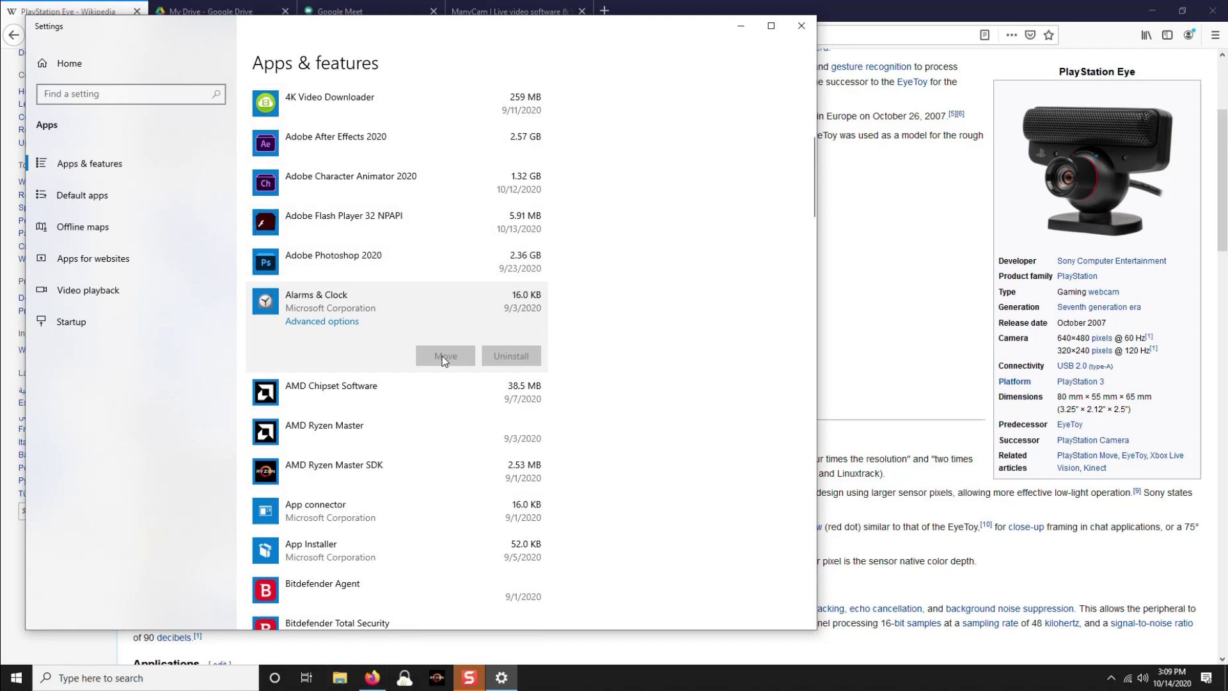
pyautogui.scroll(-3, 450, 358)
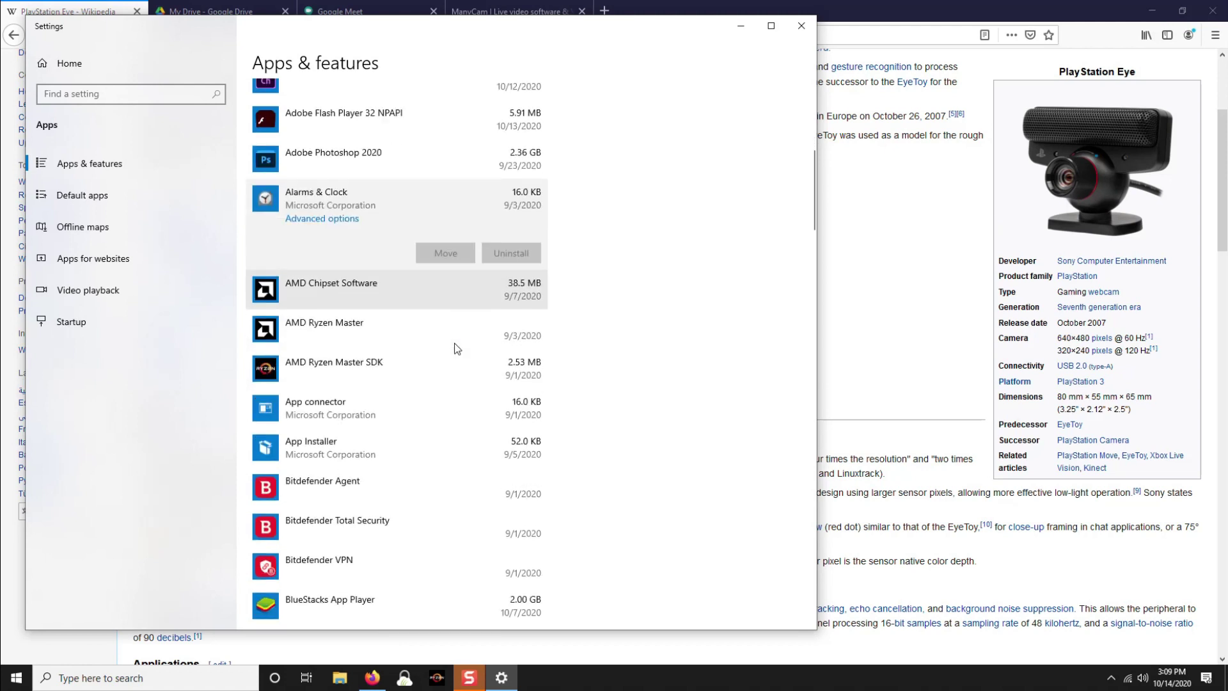
pyautogui.scroll(8, 416, 301)
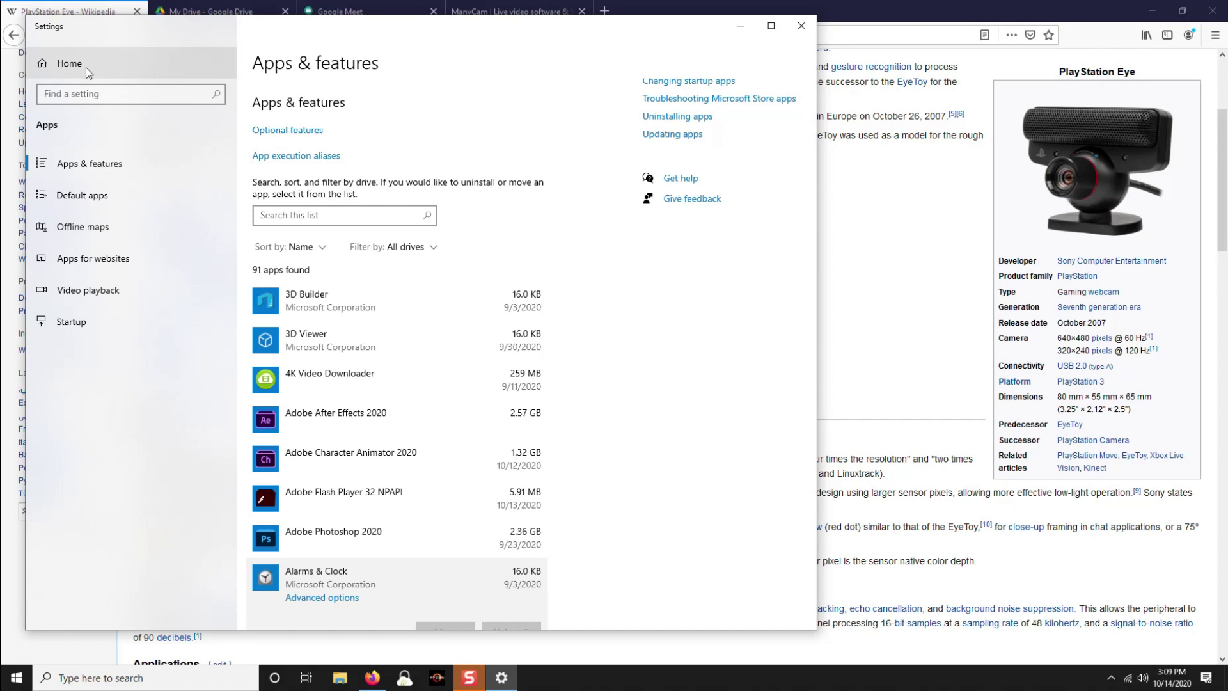
pyautogui.click(801, 26)
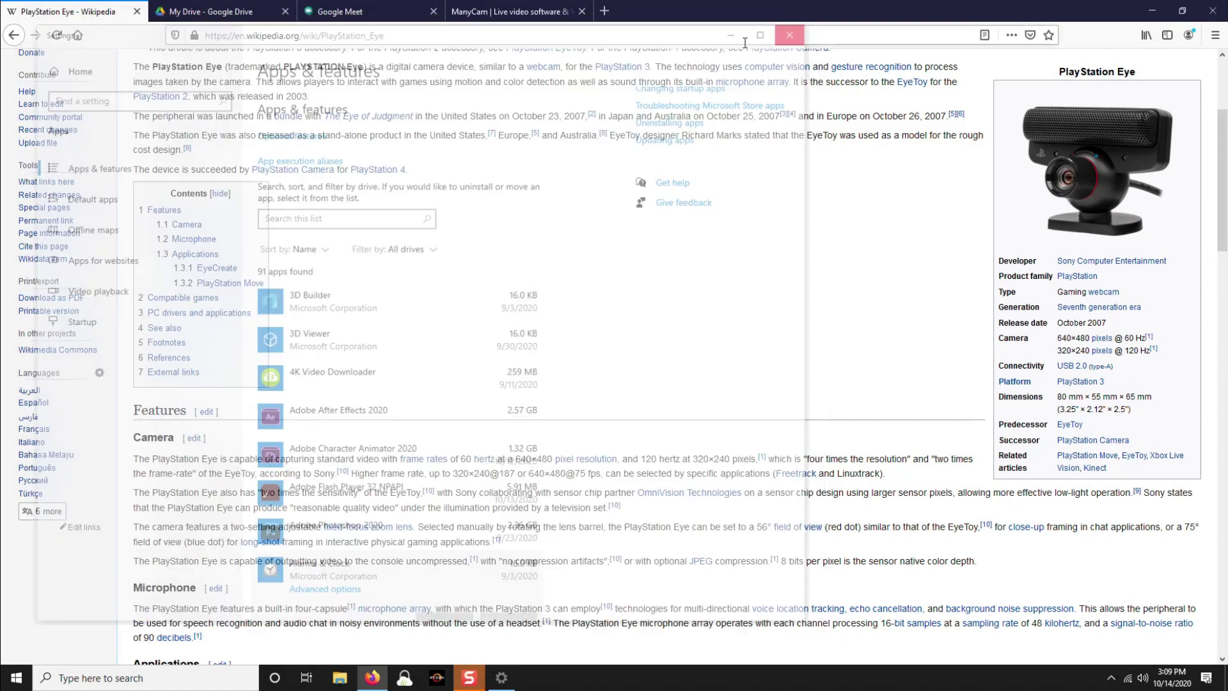
# - Open Device Manager from a 'dri' search and move its window aside
pyautogui.click(83, 677)
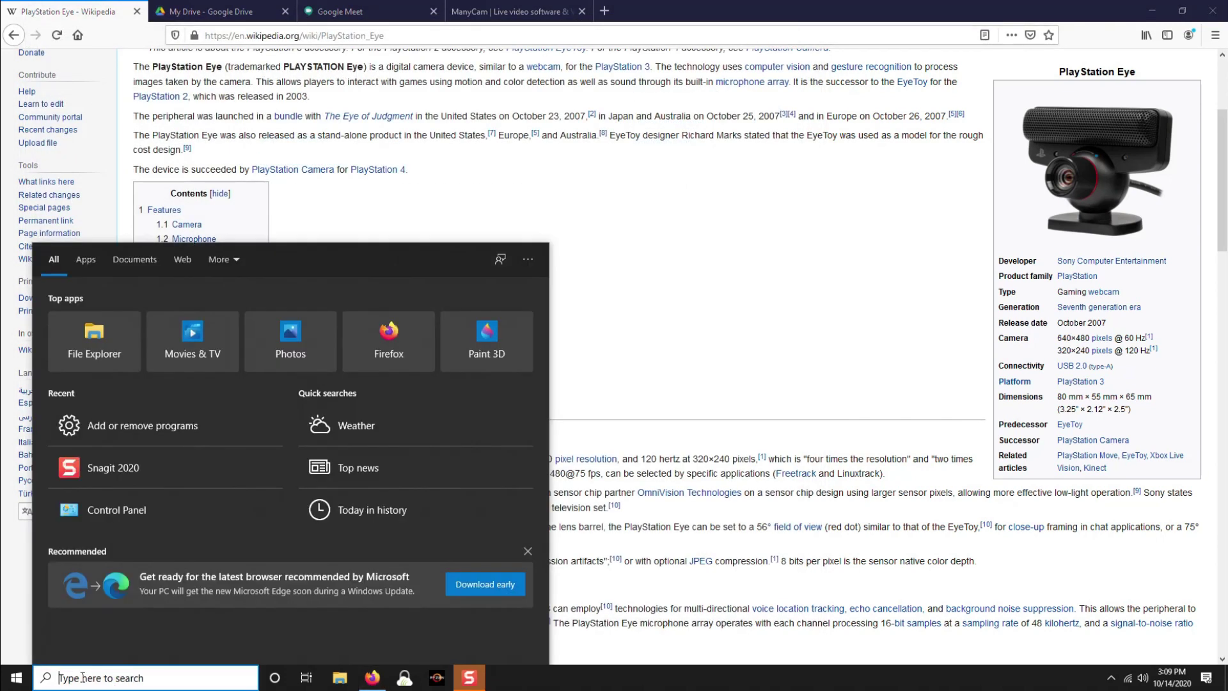
pyautogui.write('dri')
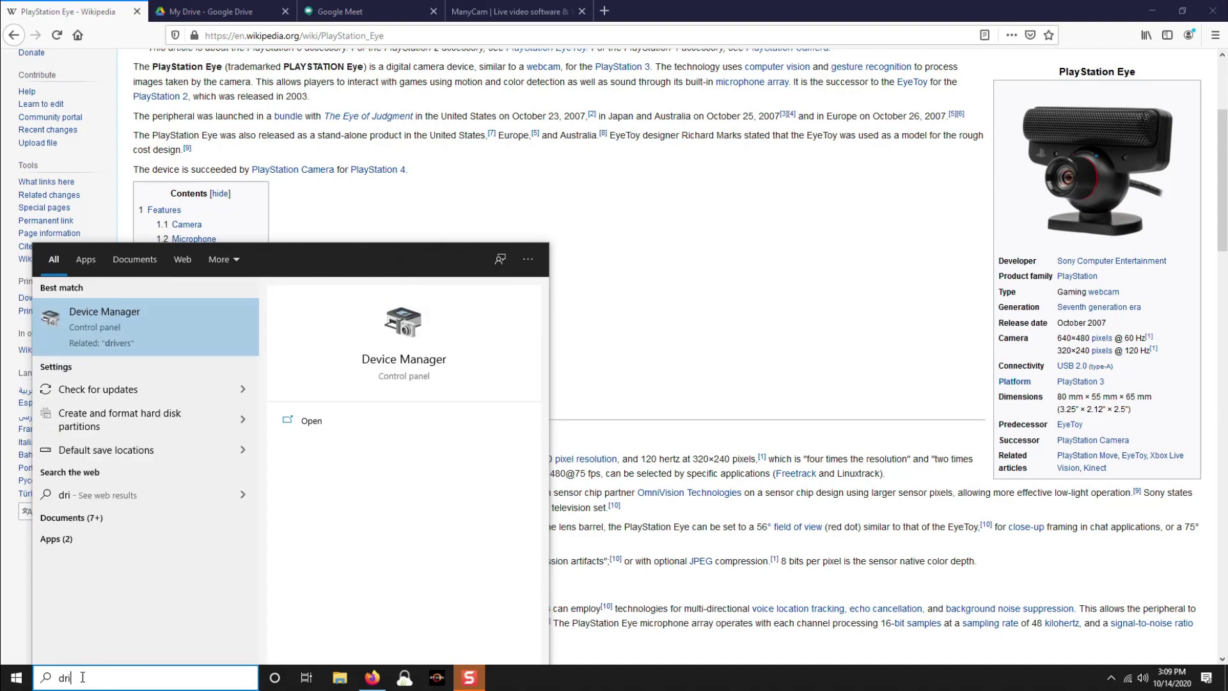
pyautogui.click(90, 324)
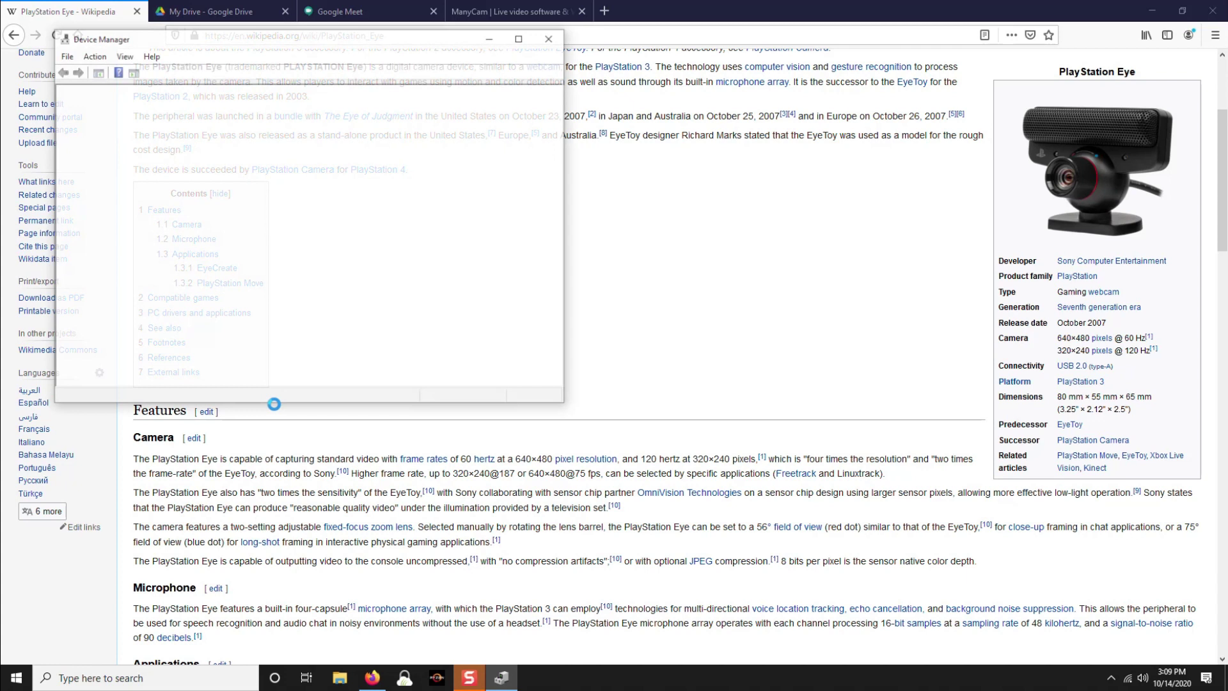
pyautogui.moveTo(232, 36); pyautogui.dragTo(682, 87)
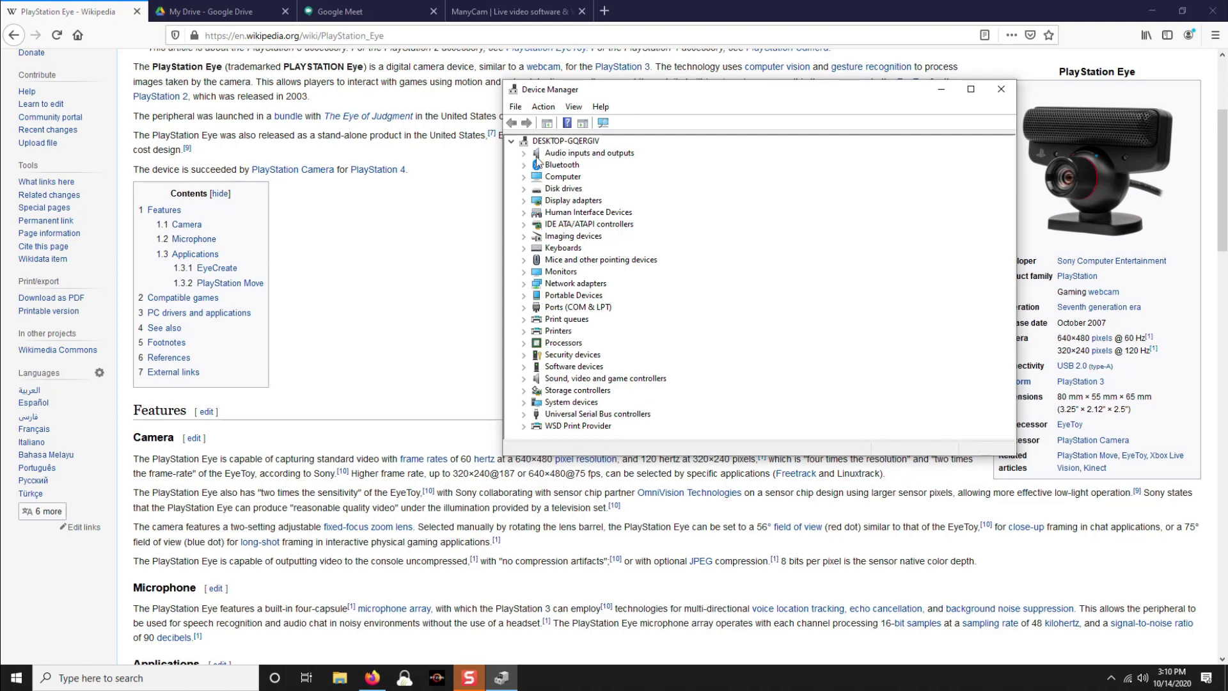
# - Uninstall the HP LaserJet device listed under Imaging devices
pyautogui.click(524, 154)
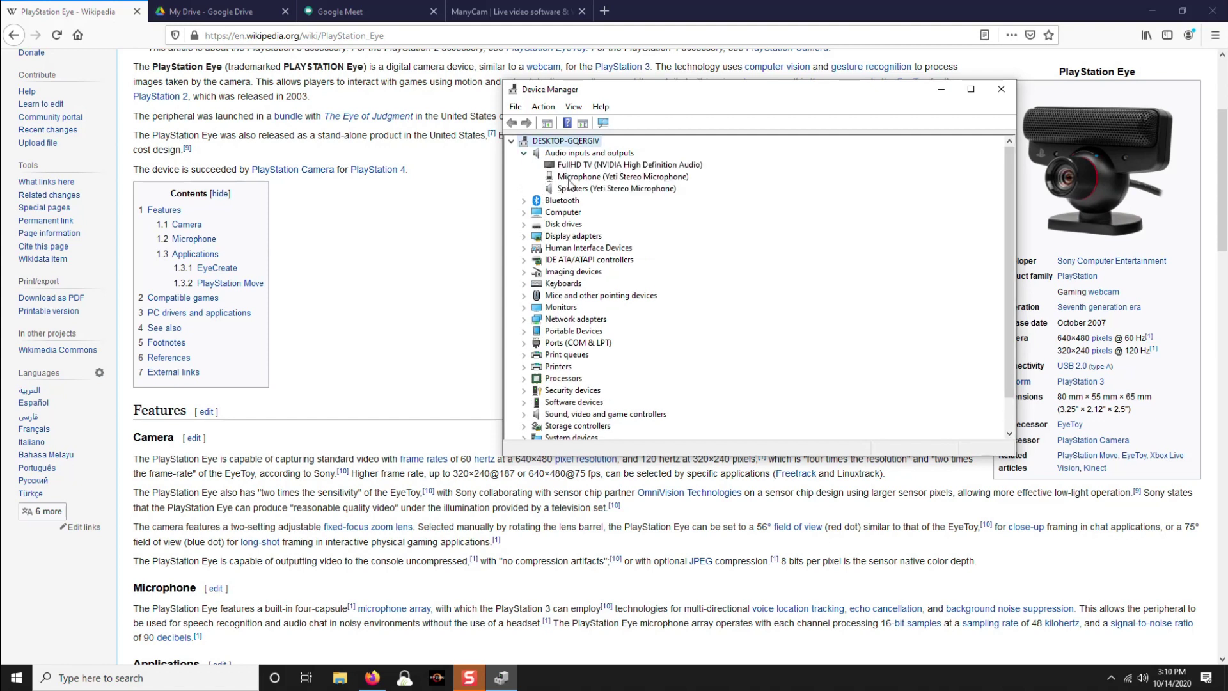
pyautogui.click(524, 154)
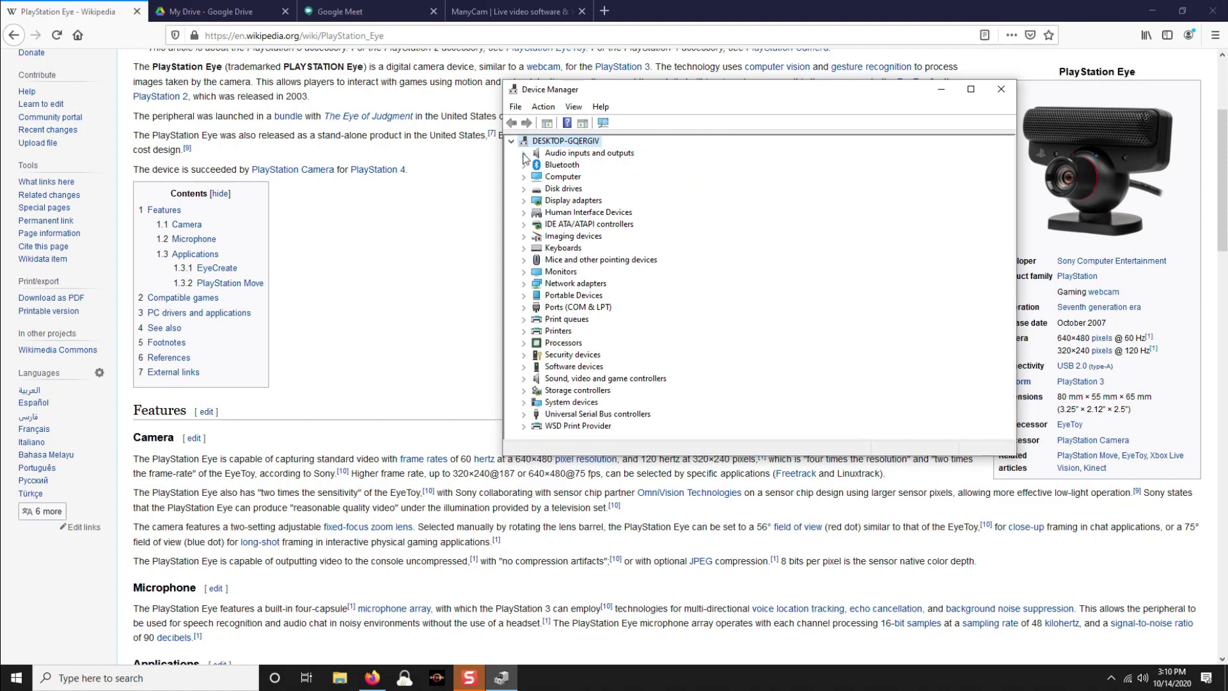
pyautogui.click(524, 236)
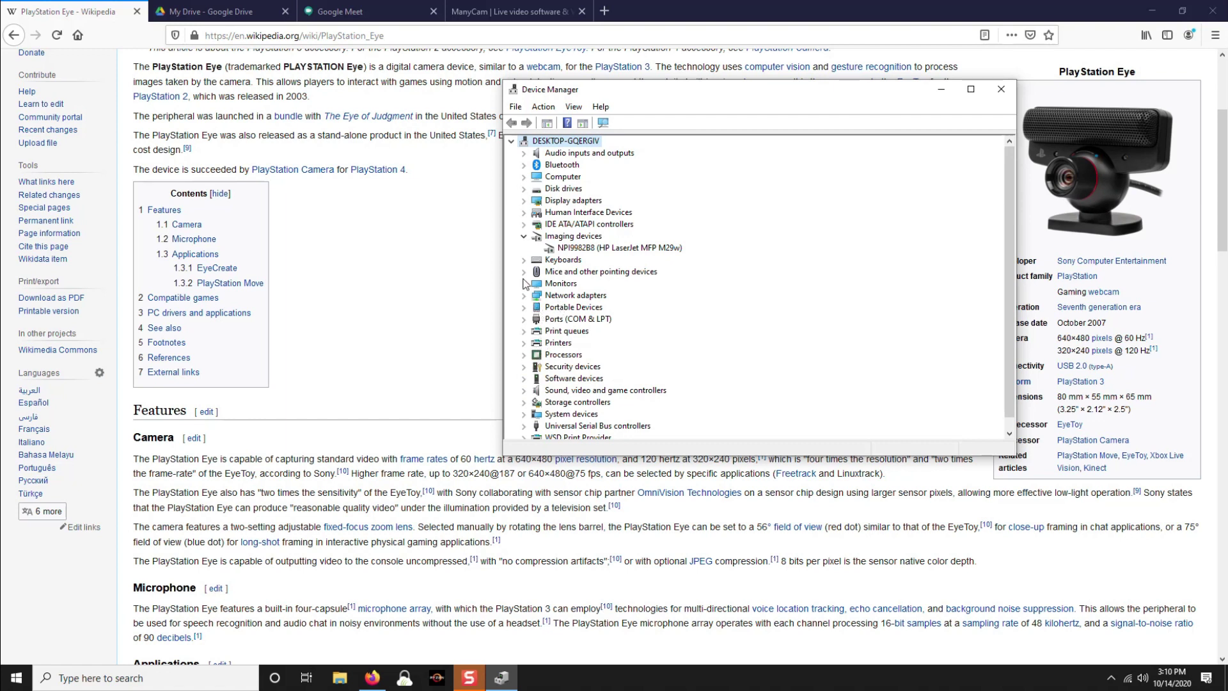
pyautogui.click(524, 236)
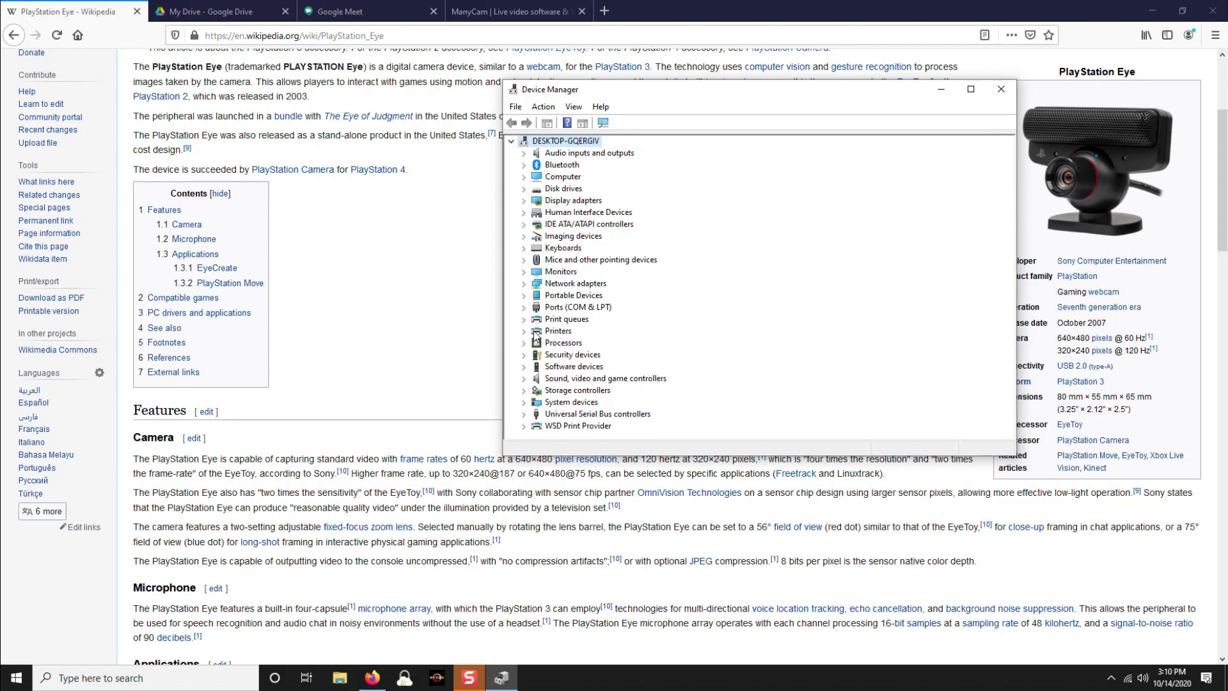
pyautogui.click(523, 236)
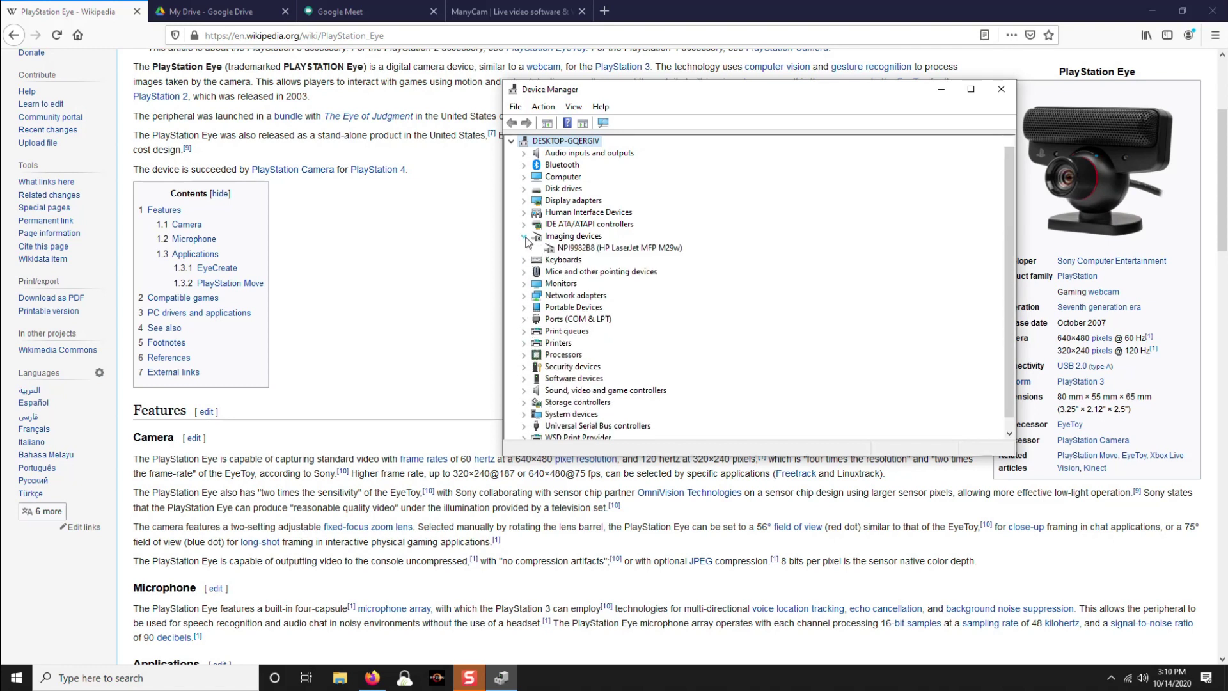
pyautogui.click(597, 251)
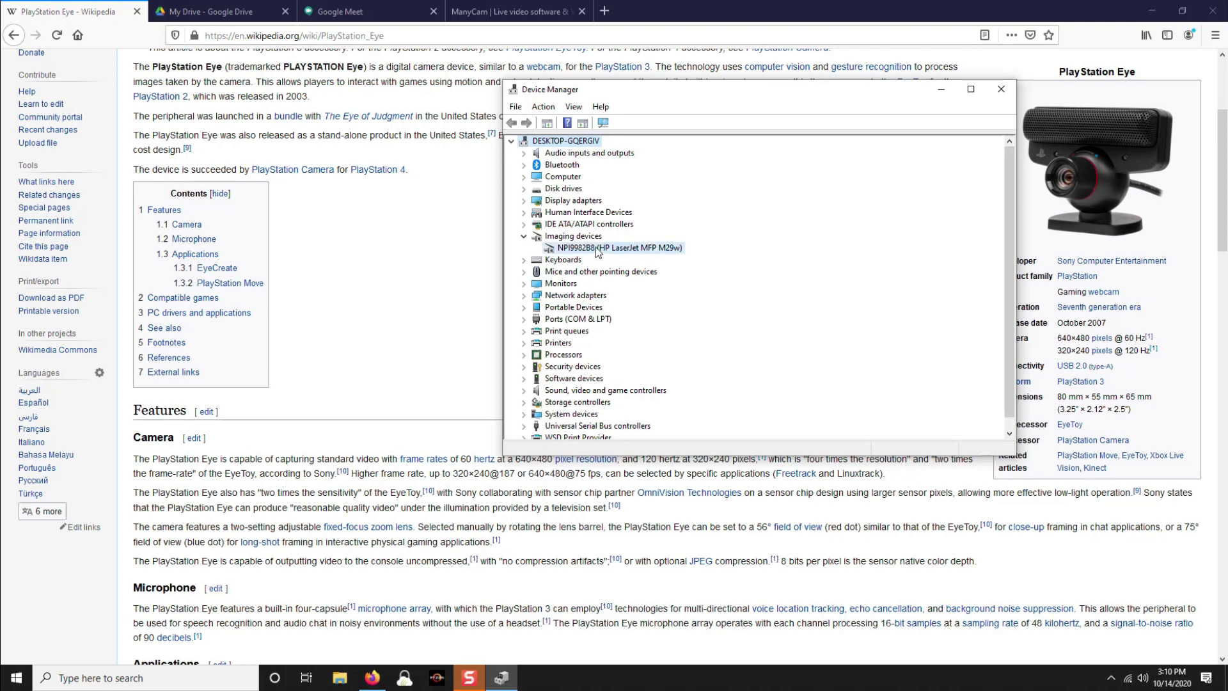
pyautogui.rightClick(595, 249)
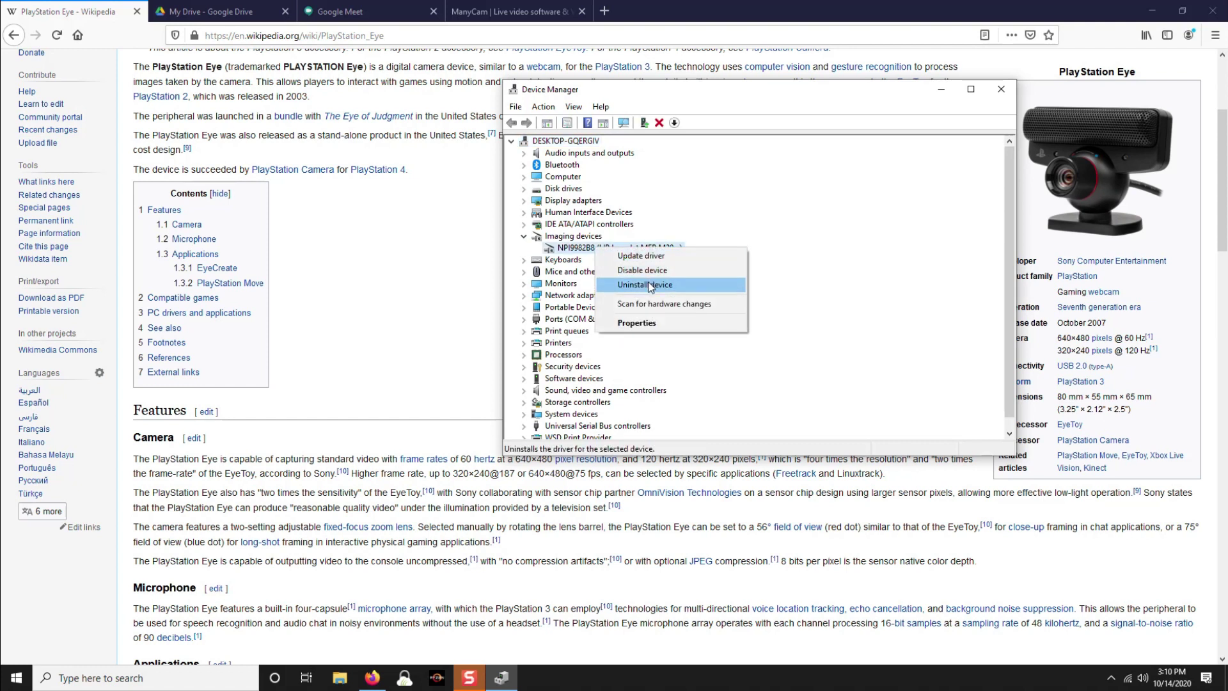
pyautogui.click(524, 236)
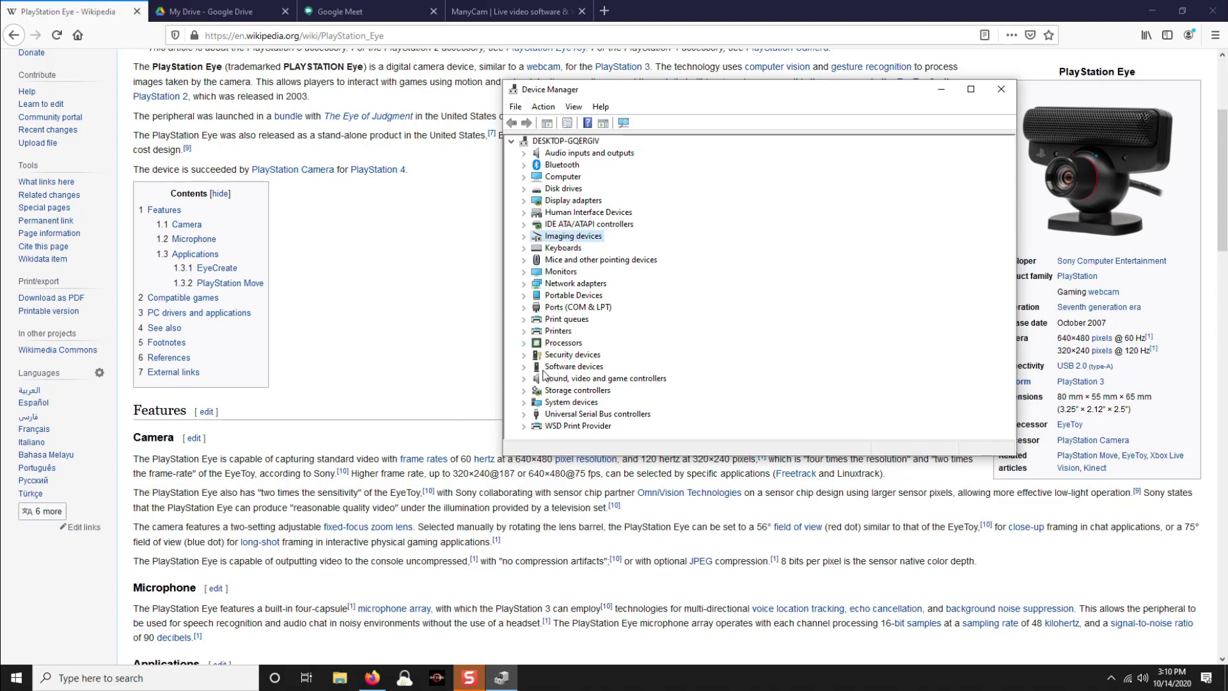
# - Check Sound, video and game controllers, then close Device Manager
pyautogui.click(525, 379)
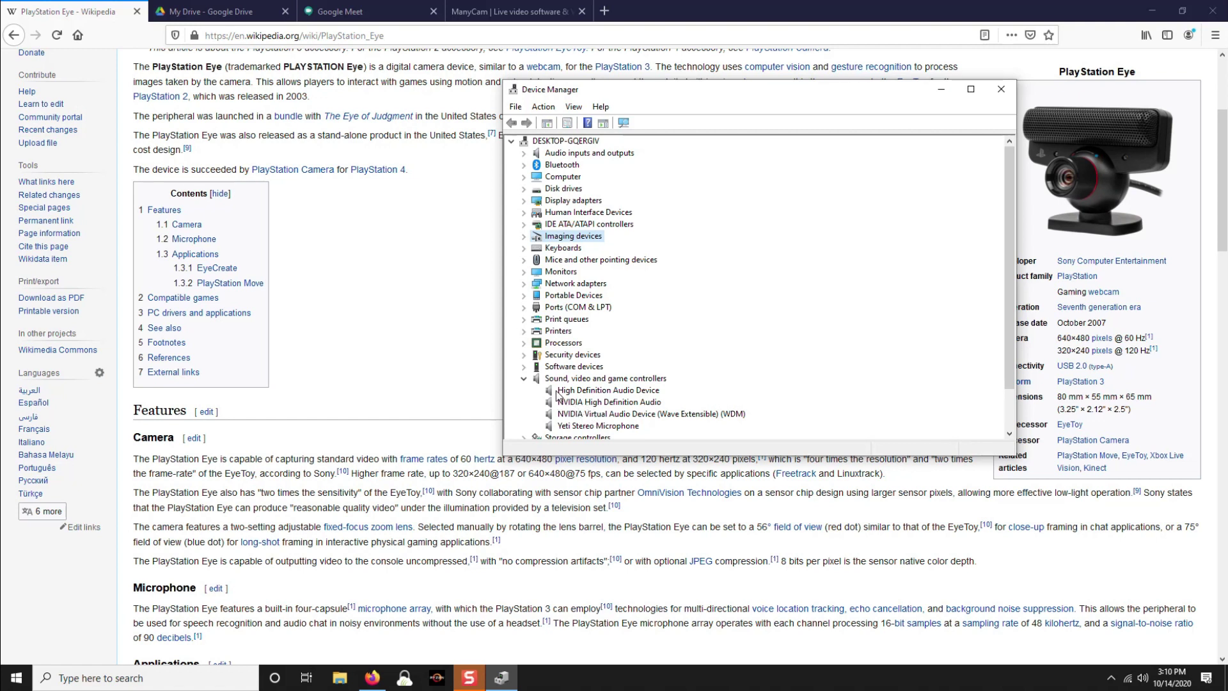
pyautogui.click(524, 378)
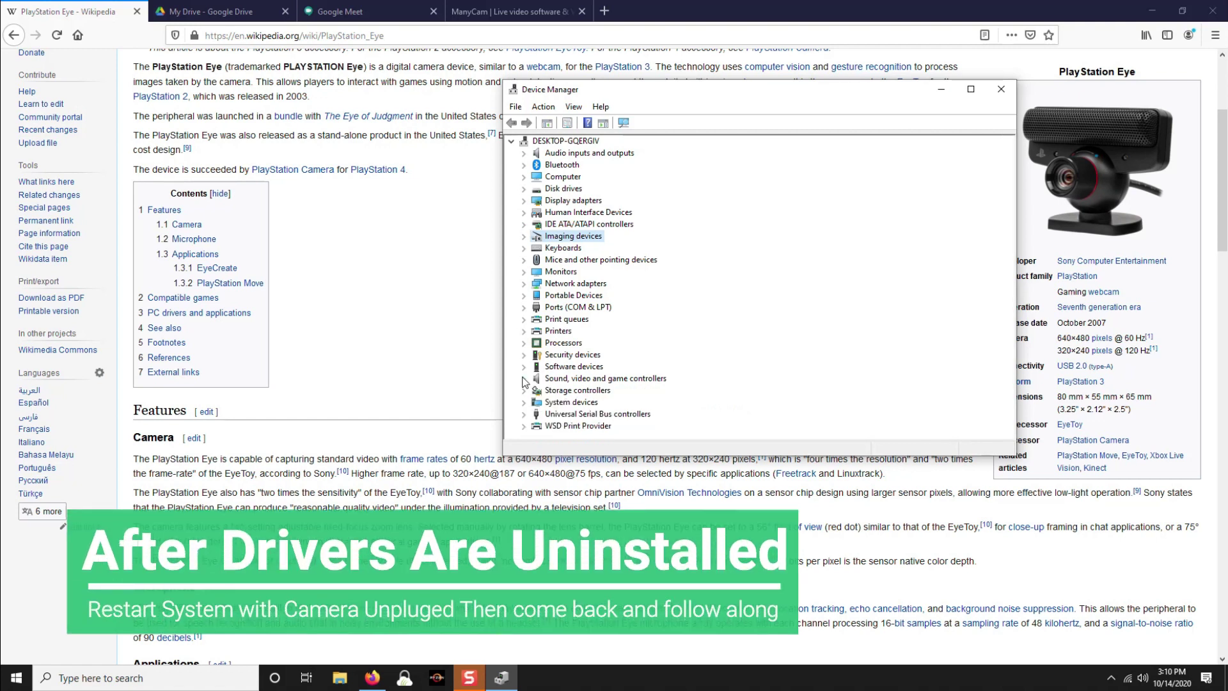
pyautogui.click(1001, 89)
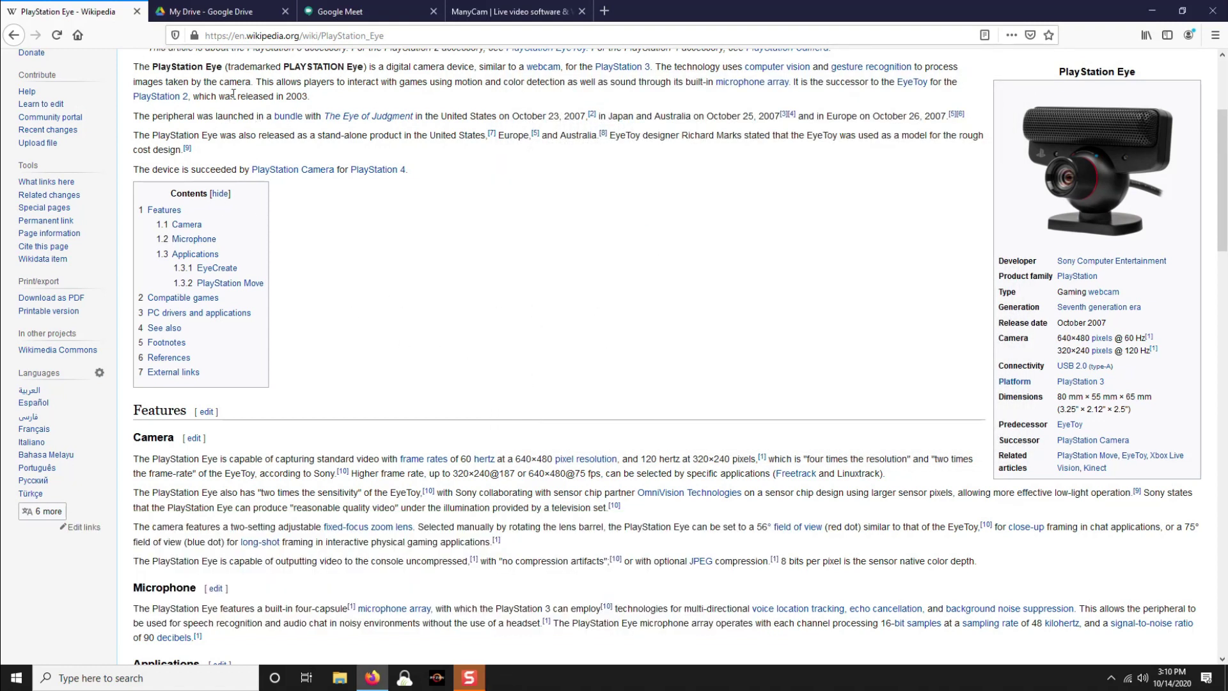
# - Save CL-Eye-Driver-5.3.0.0341-Emuline.exe from the Google Drive tab to the computer
pyautogui.click(216, 12)
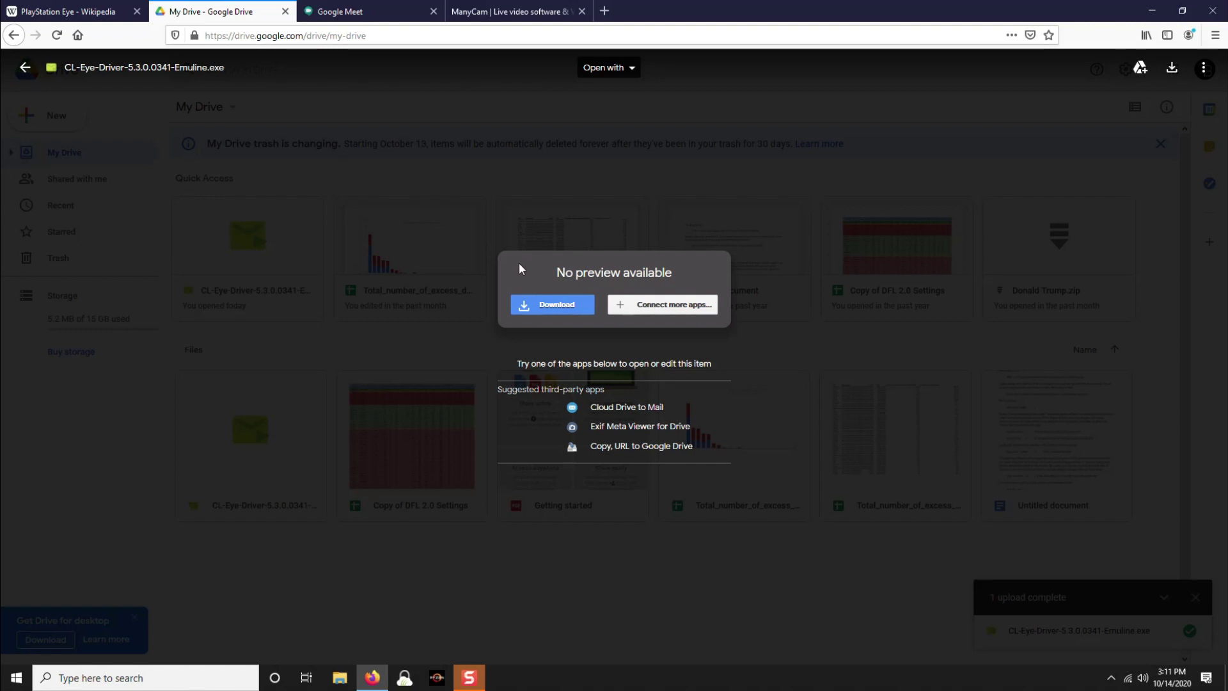
pyautogui.click(549, 305)
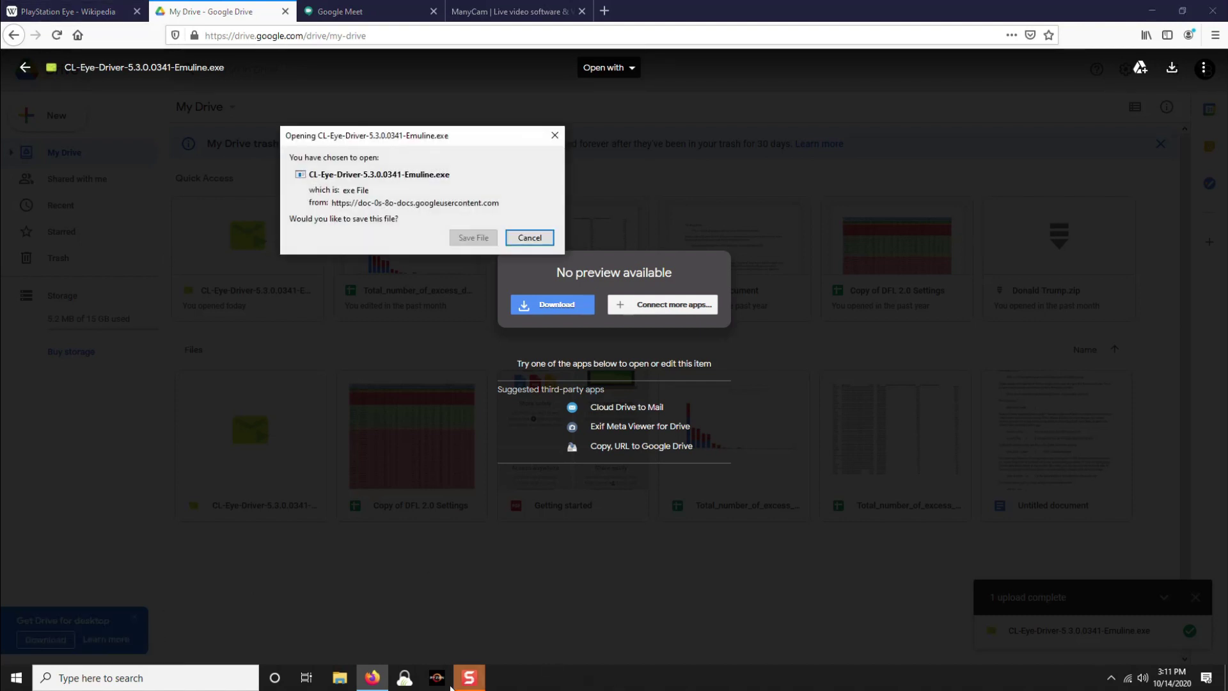
pyautogui.click(470, 238)
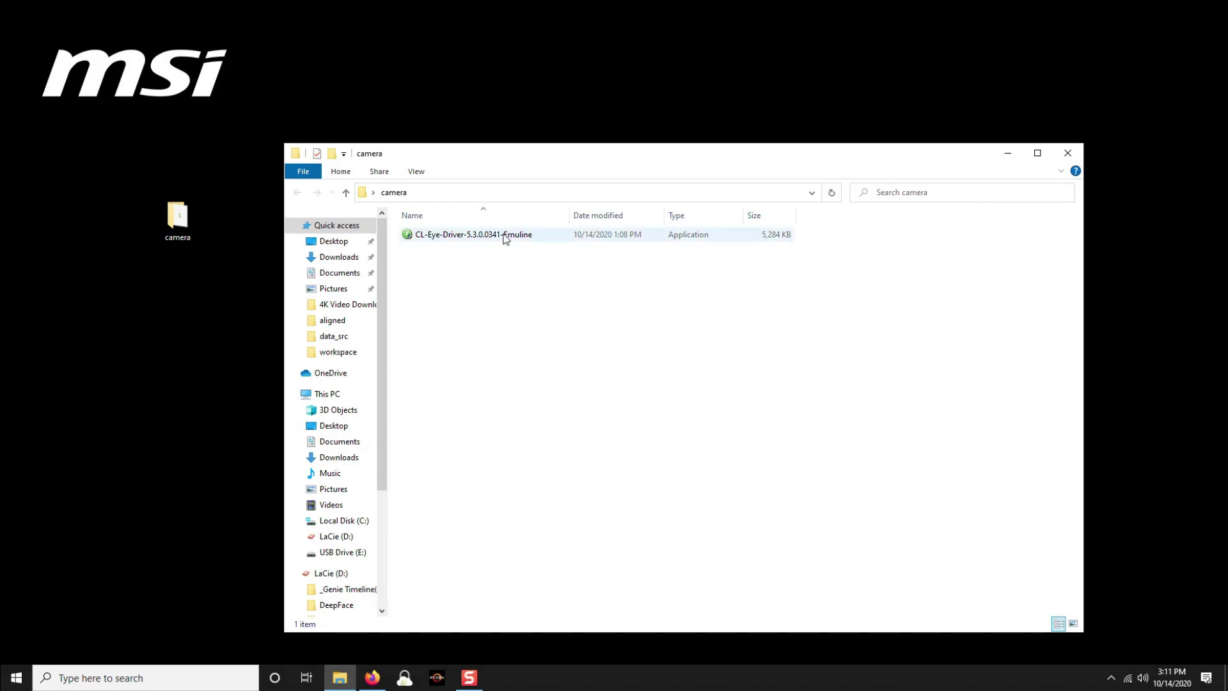
# - Run the CL-Eye-Driver-5.3.0.0341-Emuline installer, accept the license, finish, and close the camera folder
pyautogui.moveTo(506, 238)
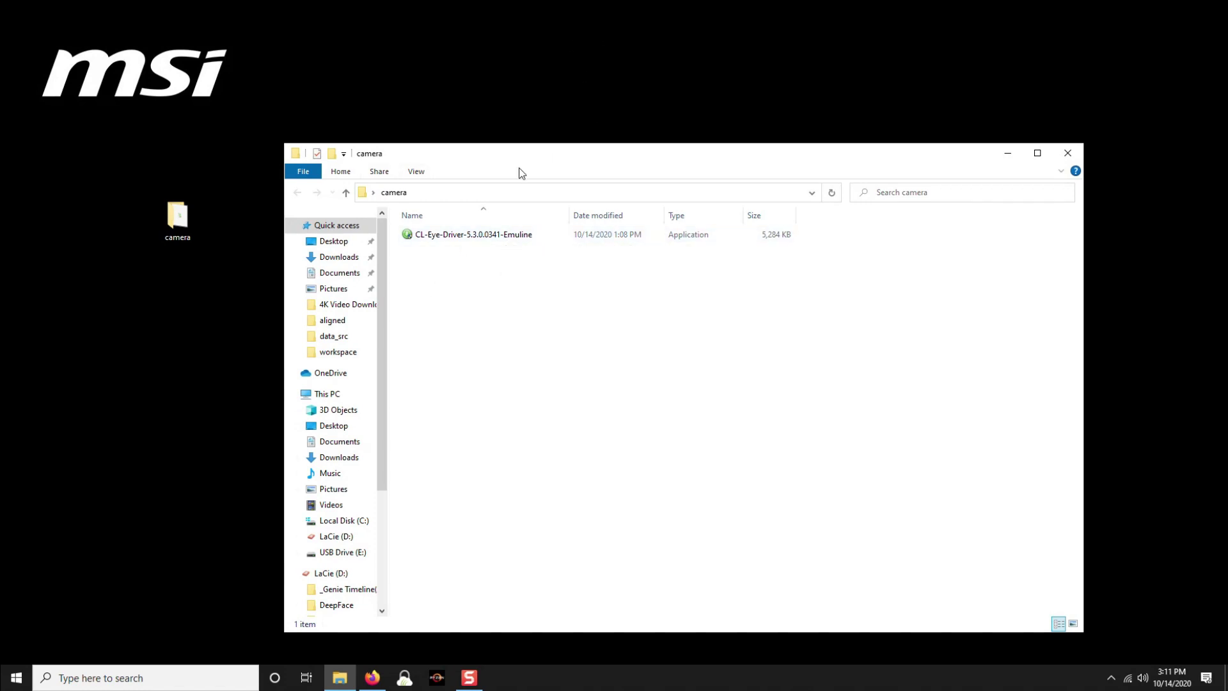
pyautogui.doubleClick(480, 245)
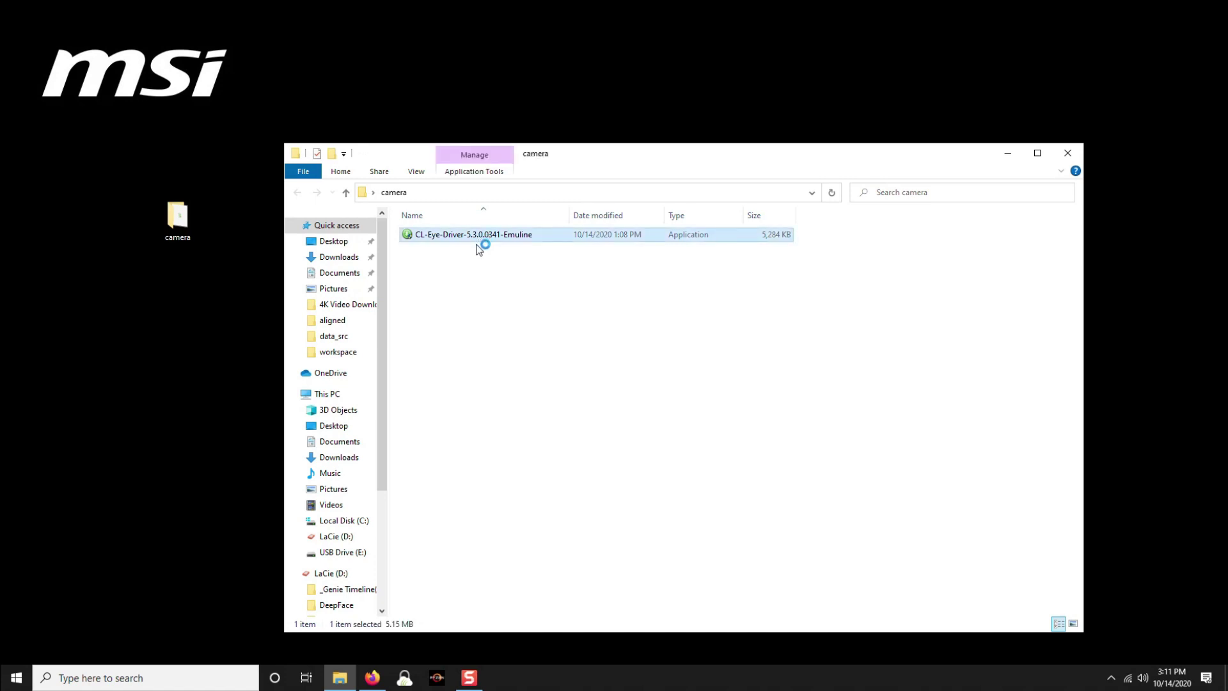
pyautogui.click(686, 444)
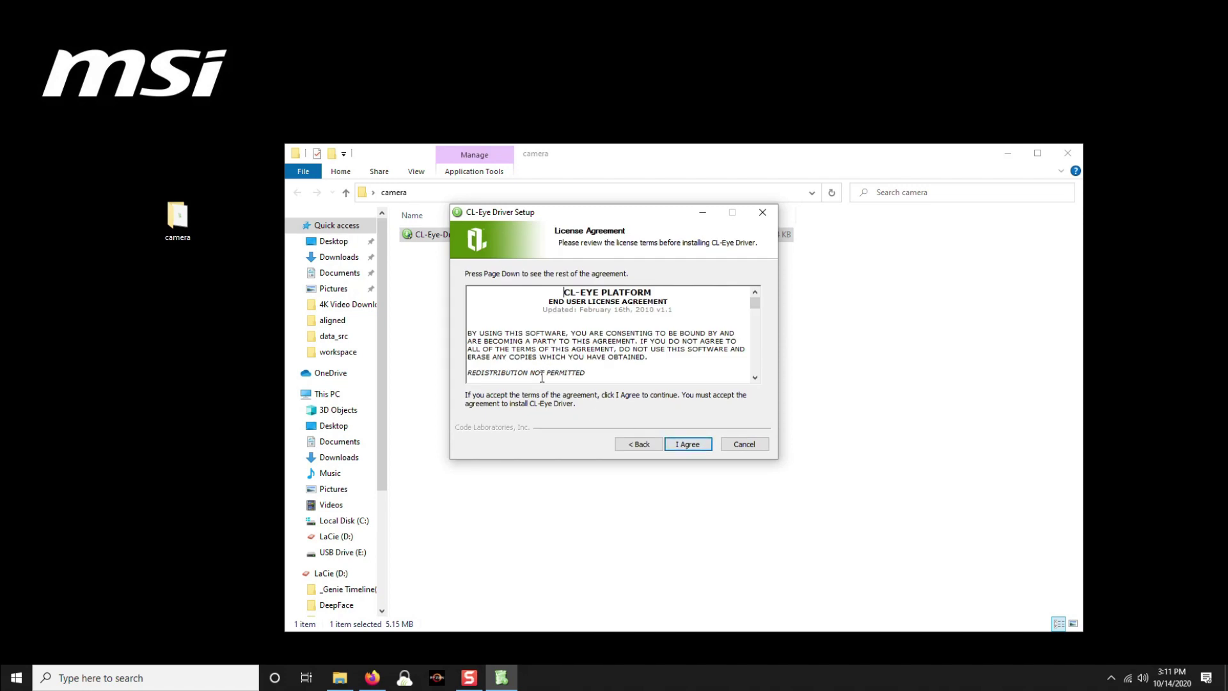
pyautogui.click(671, 443)
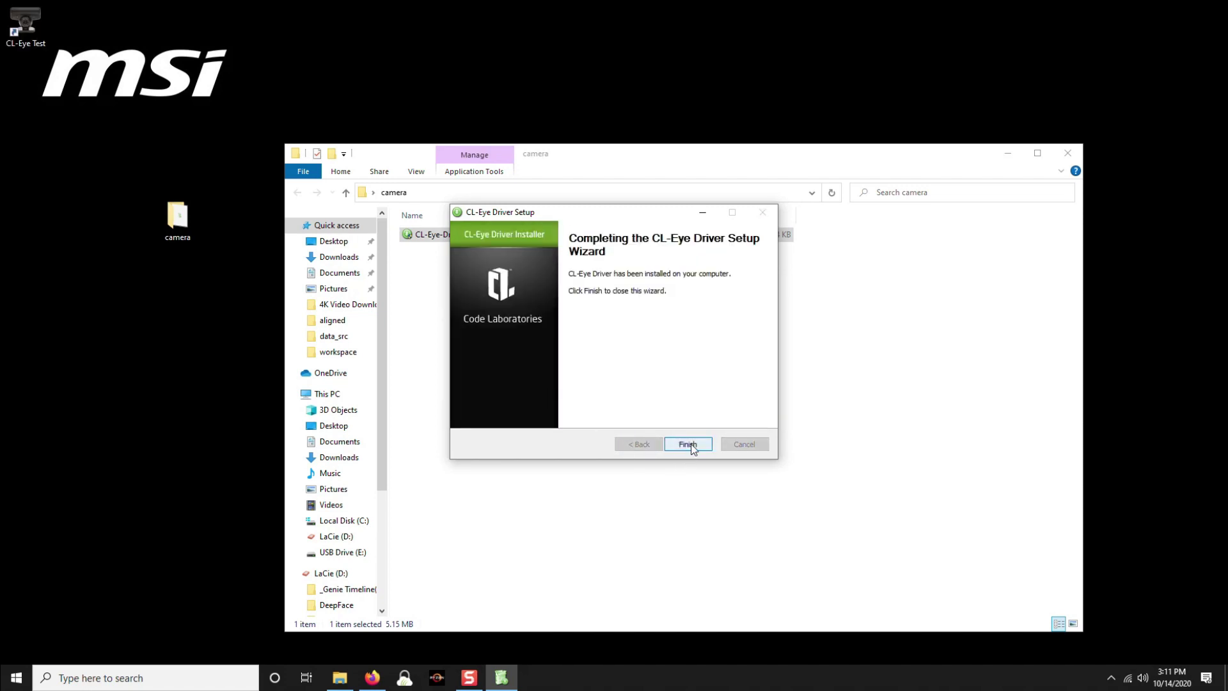
pyautogui.click(688, 445)
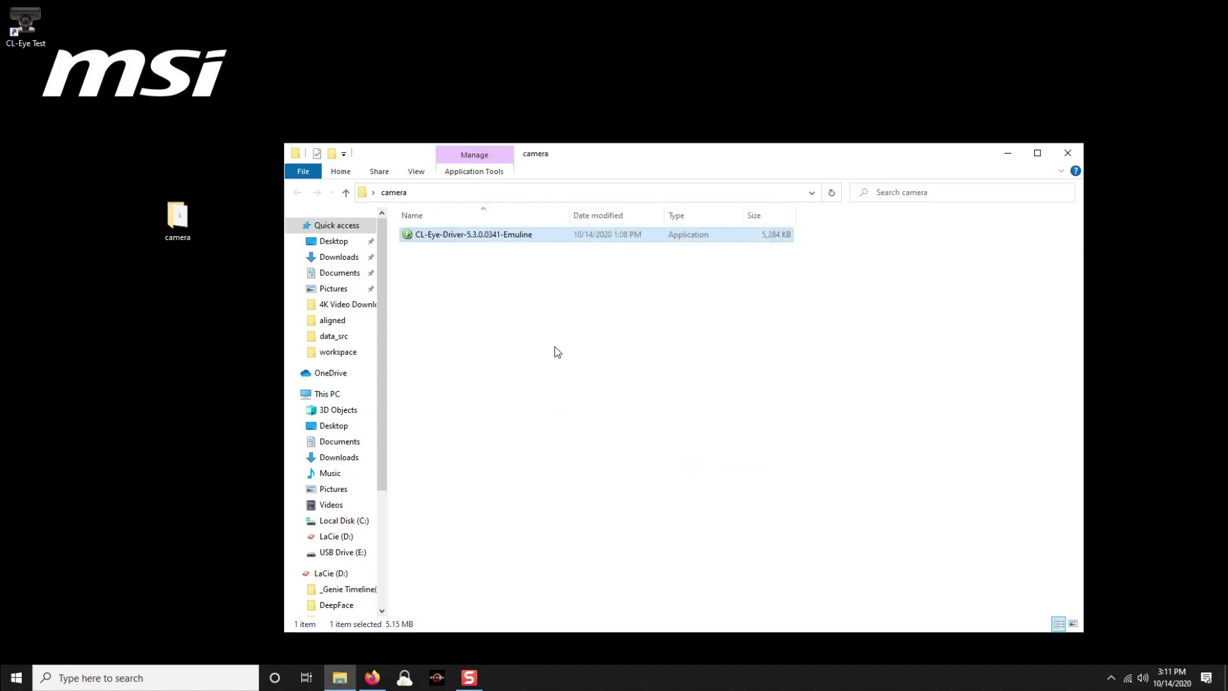
pyautogui.click(1067, 152)
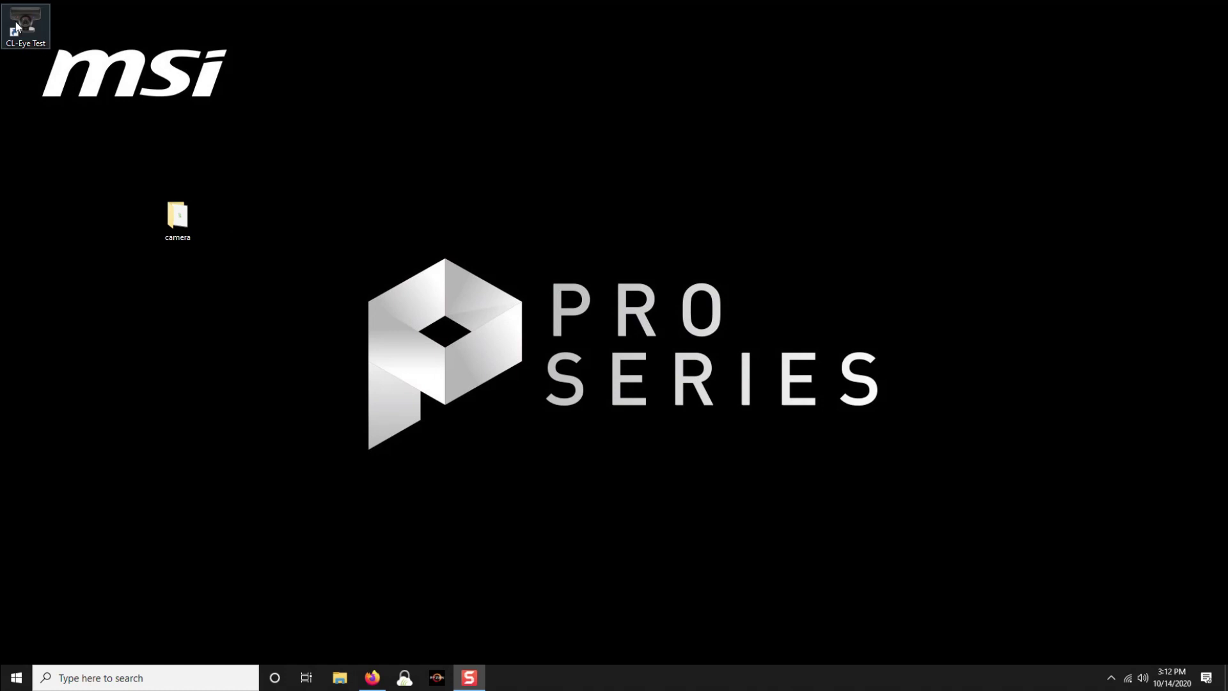
# - Launch CL-Eye Test from the desktop to view the live PS3Eye Camera feed
pyautogui.doubleClick(16, 27)
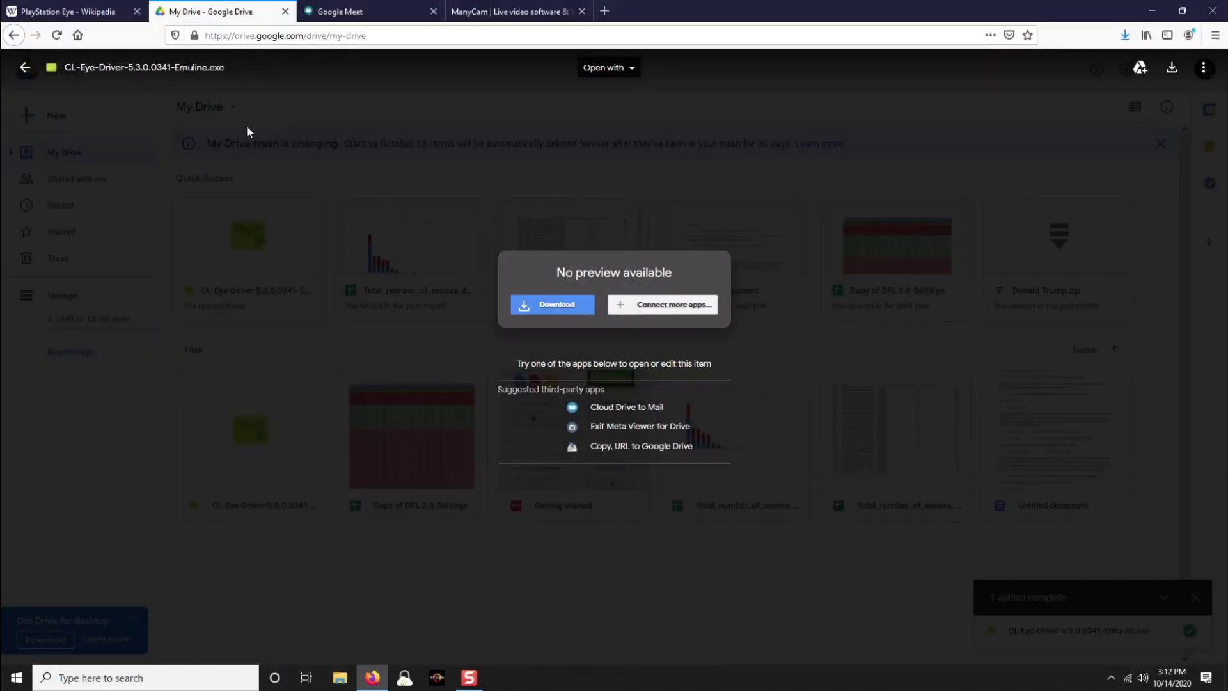
# - Start an instant Google Meet meeting and deny microphone access
pyautogui.click(345, 12)
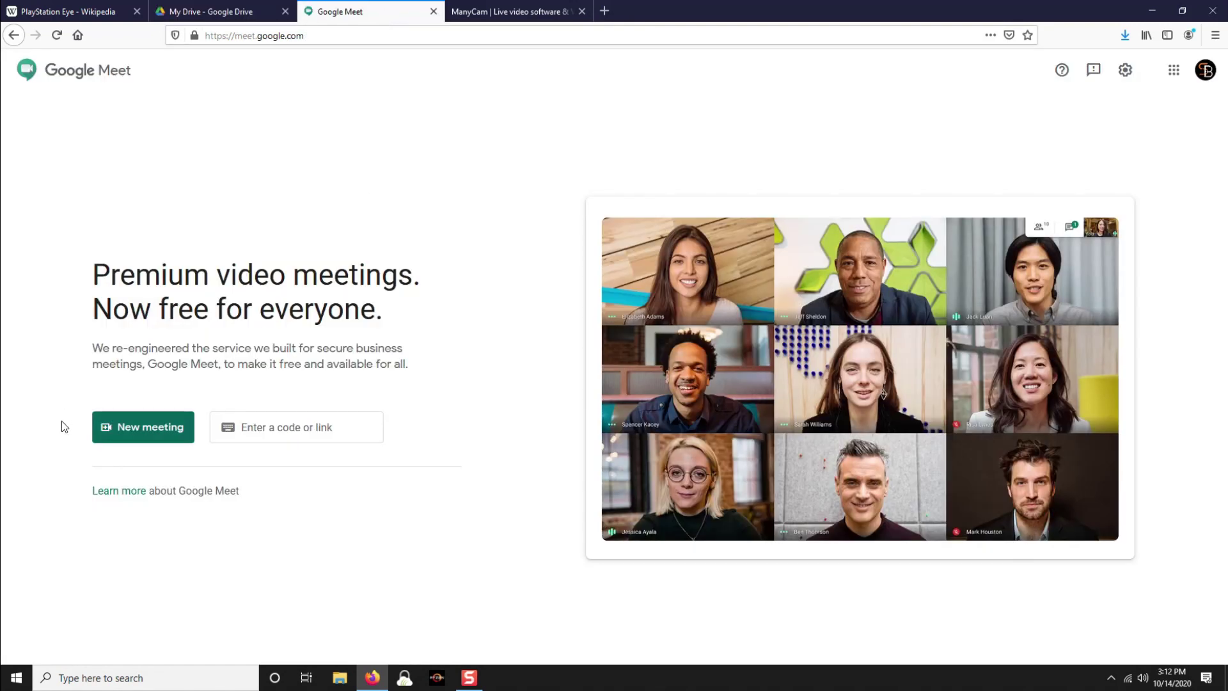
pyautogui.click(131, 426)
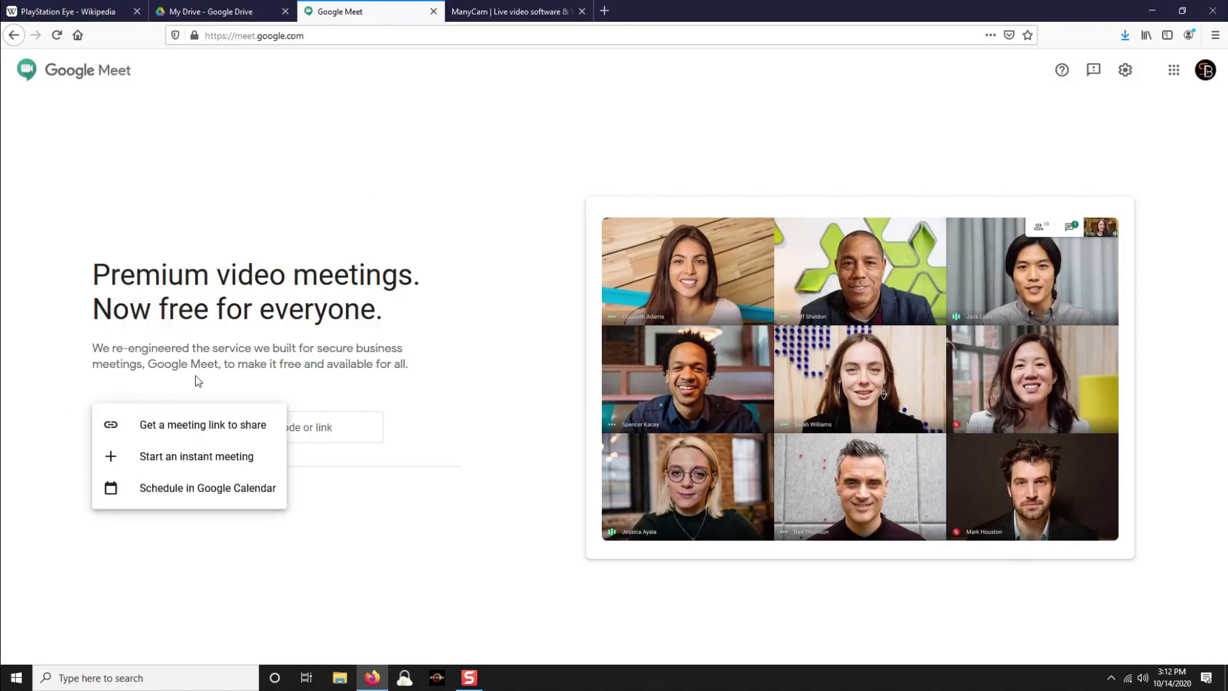
pyautogui.click(173, 458)
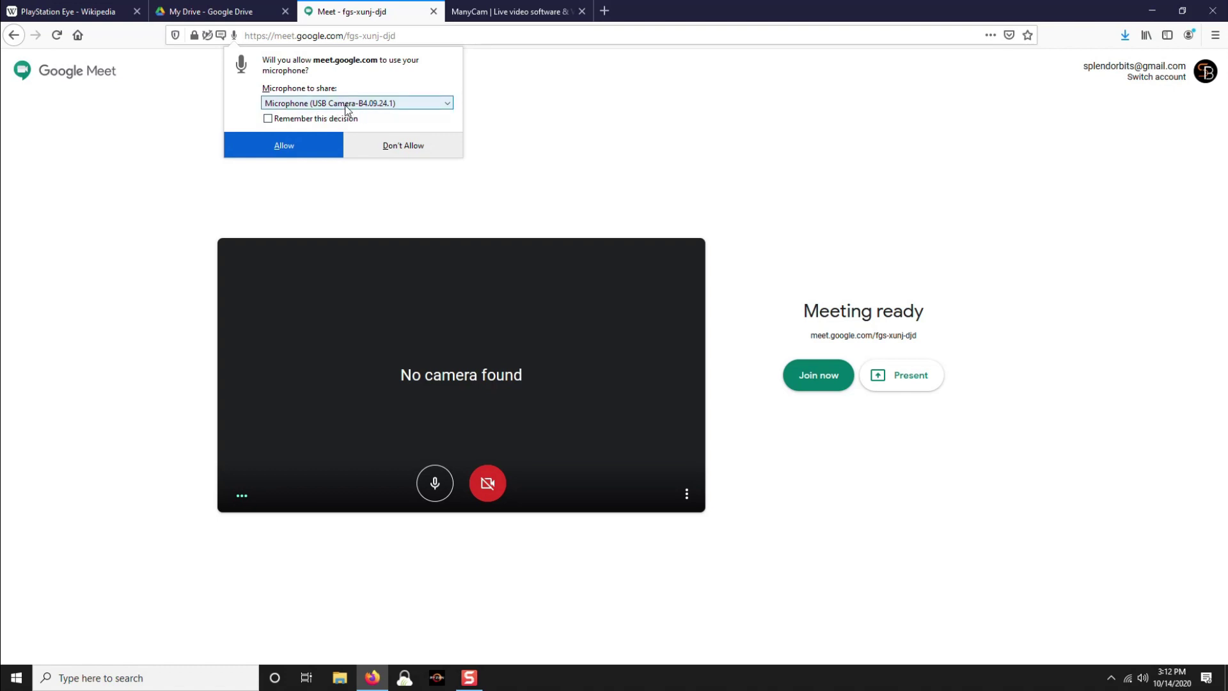
pyautogui.click(396, 147)
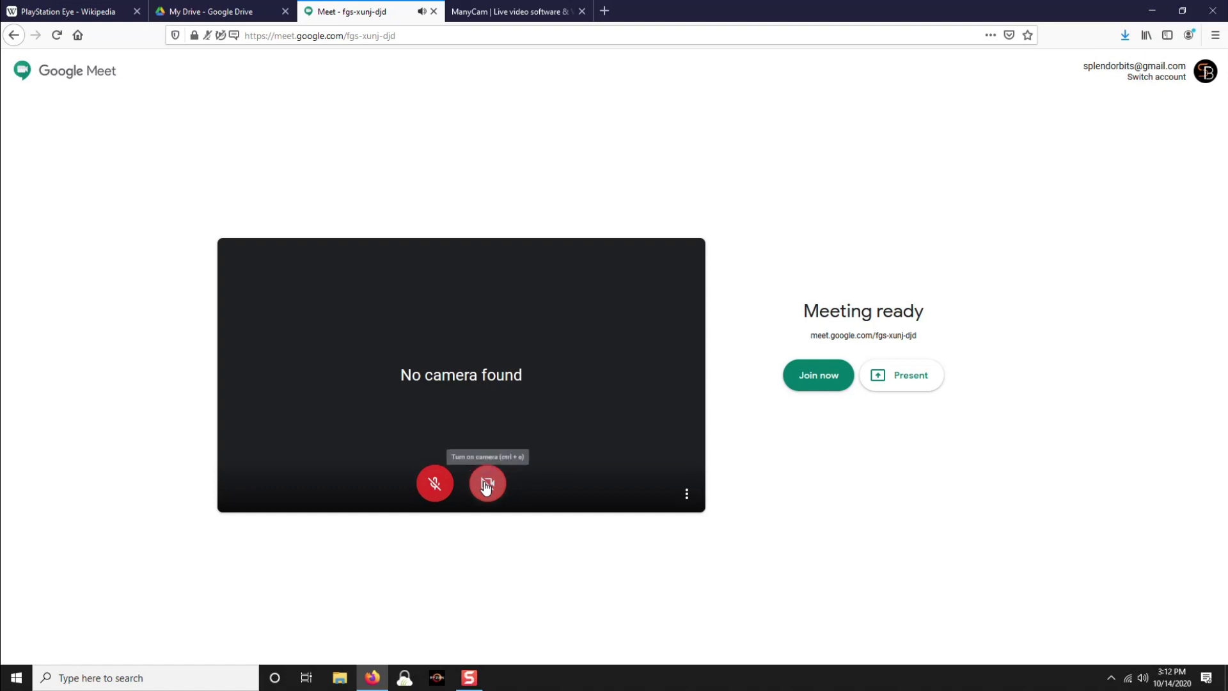
# - Check the camera list in Meet's Video settings, finding no camera
pyautogui.click(687, 493)
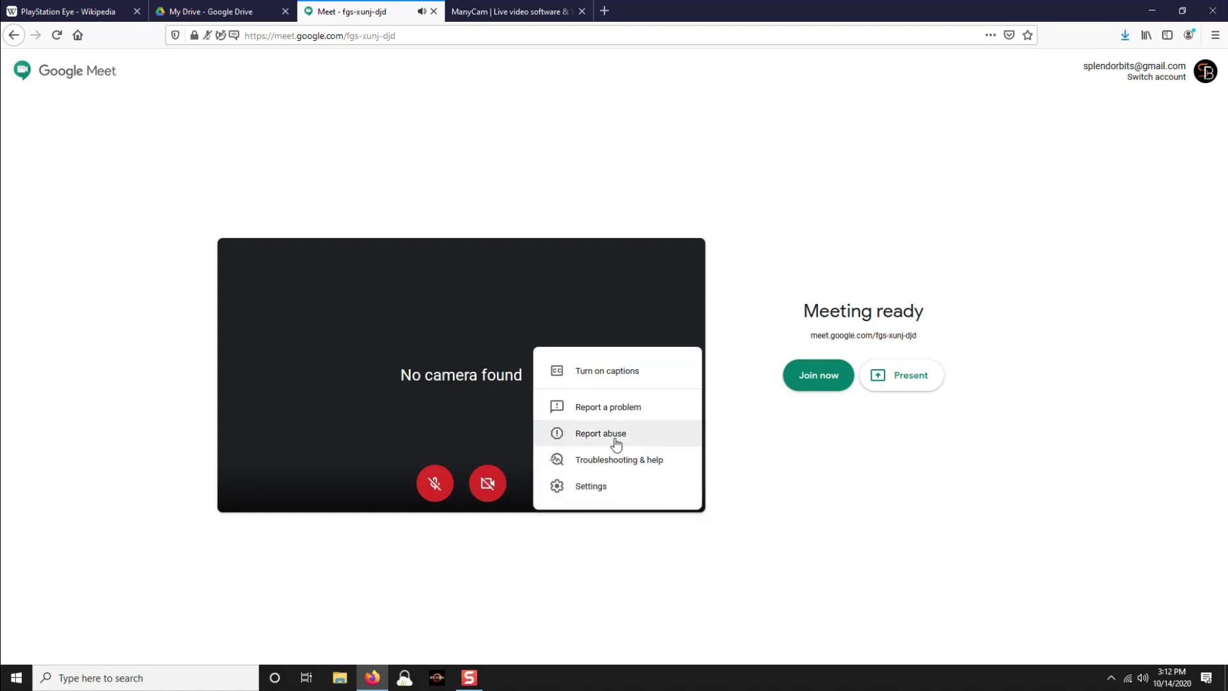
pyautogui.click(582, 485)
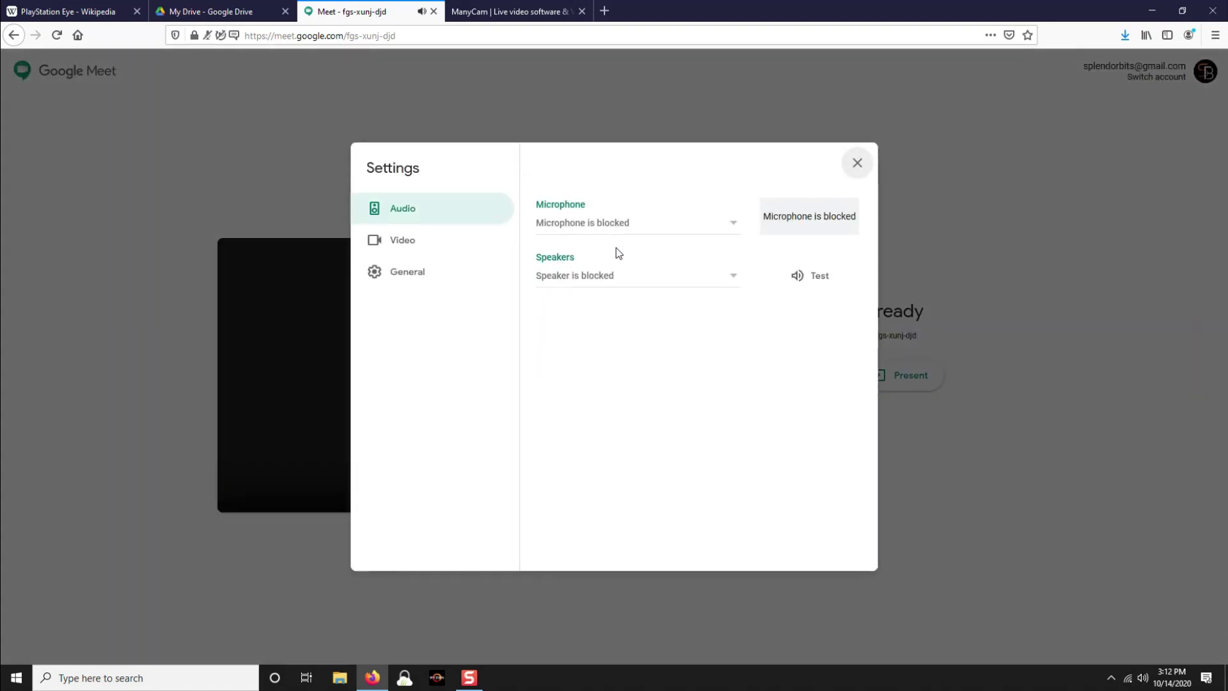
pyautogui.click(409, 241)
pyautogui.click(707, 228)
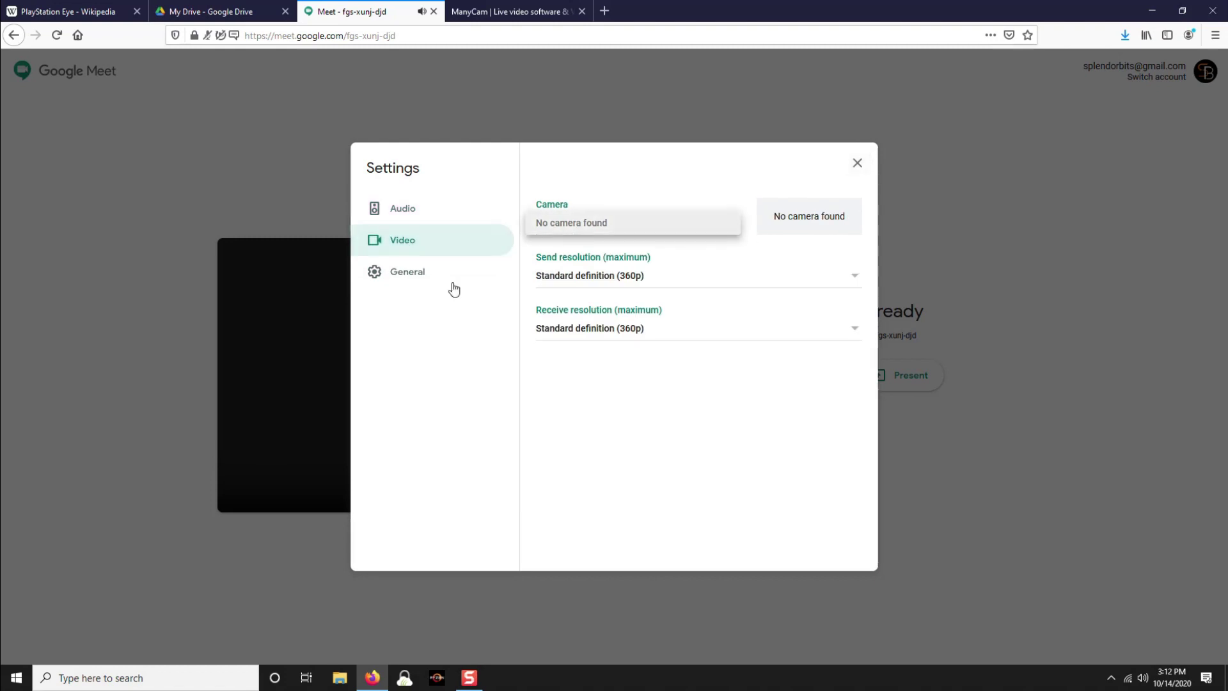
pyautogui.click(858, 163)
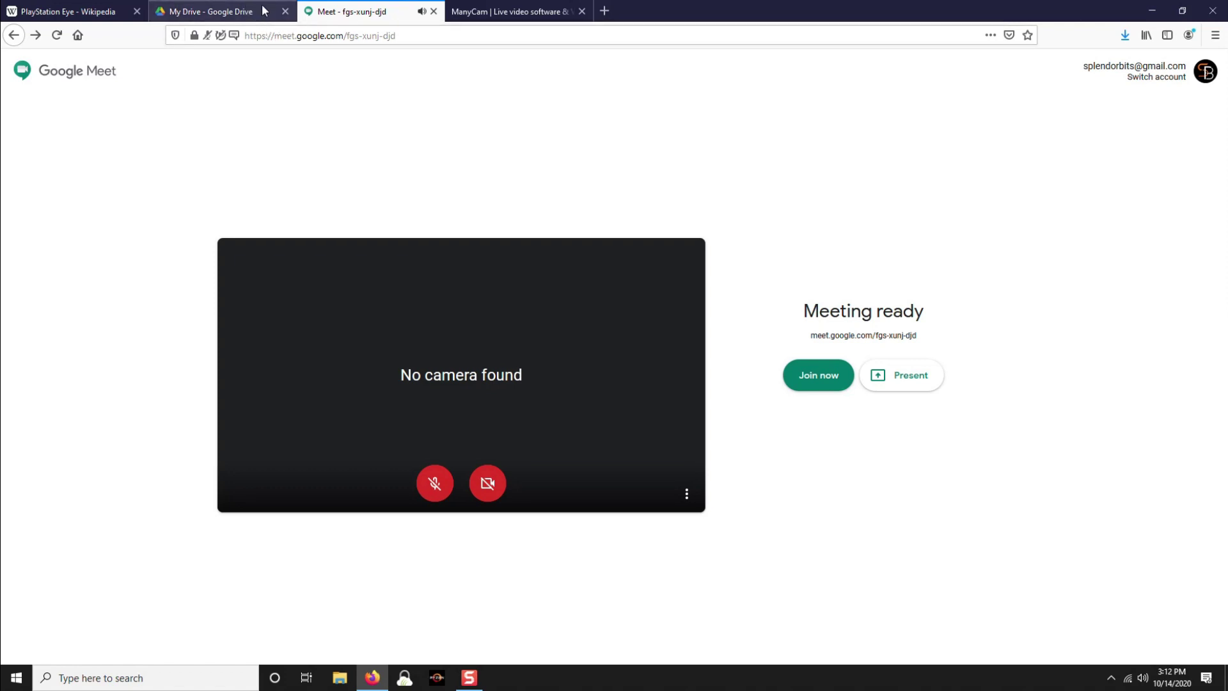
# - Save the free ManyCam web installer from manycam.com and run it from its folder
pyautogui.click(513, 18)
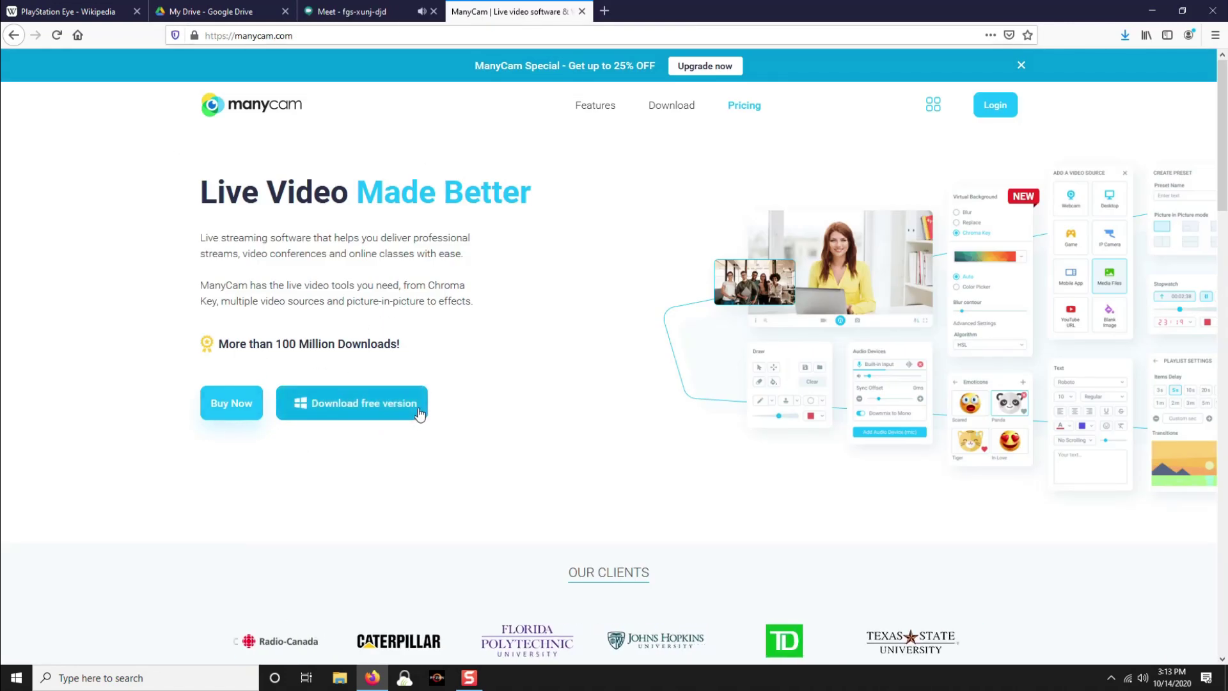
pyautogui.click(357, 410)
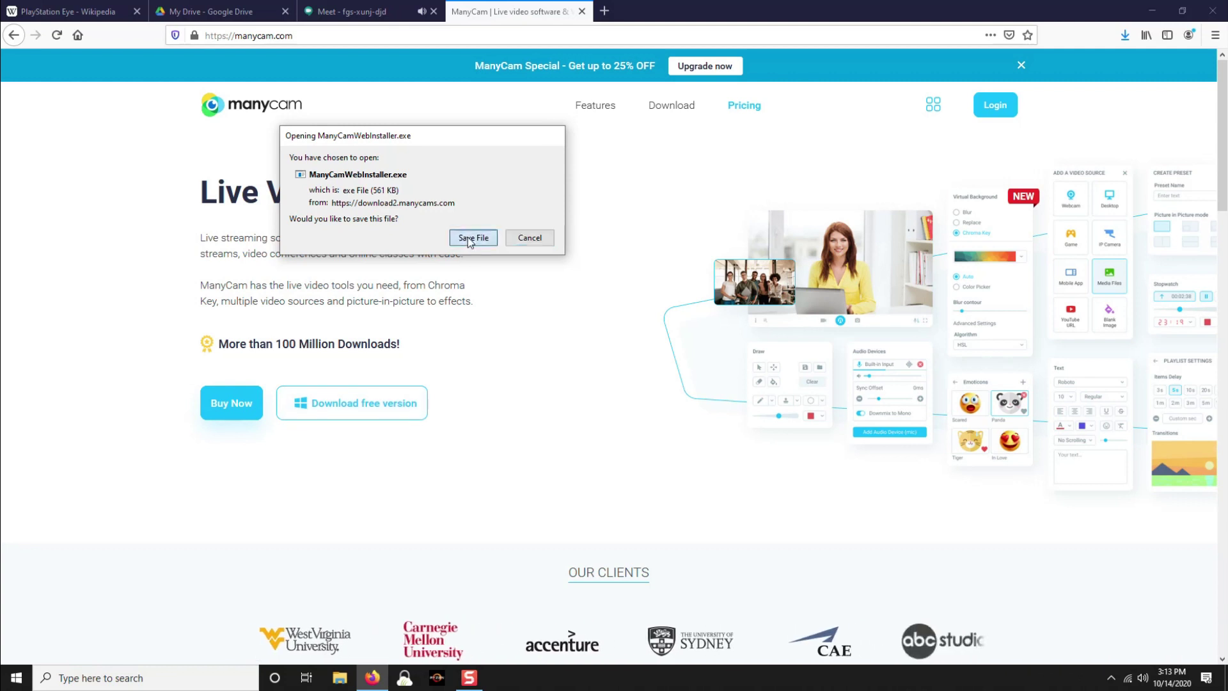
pyautogui.click(470, 239)
pyautogui.click(1120, 39)
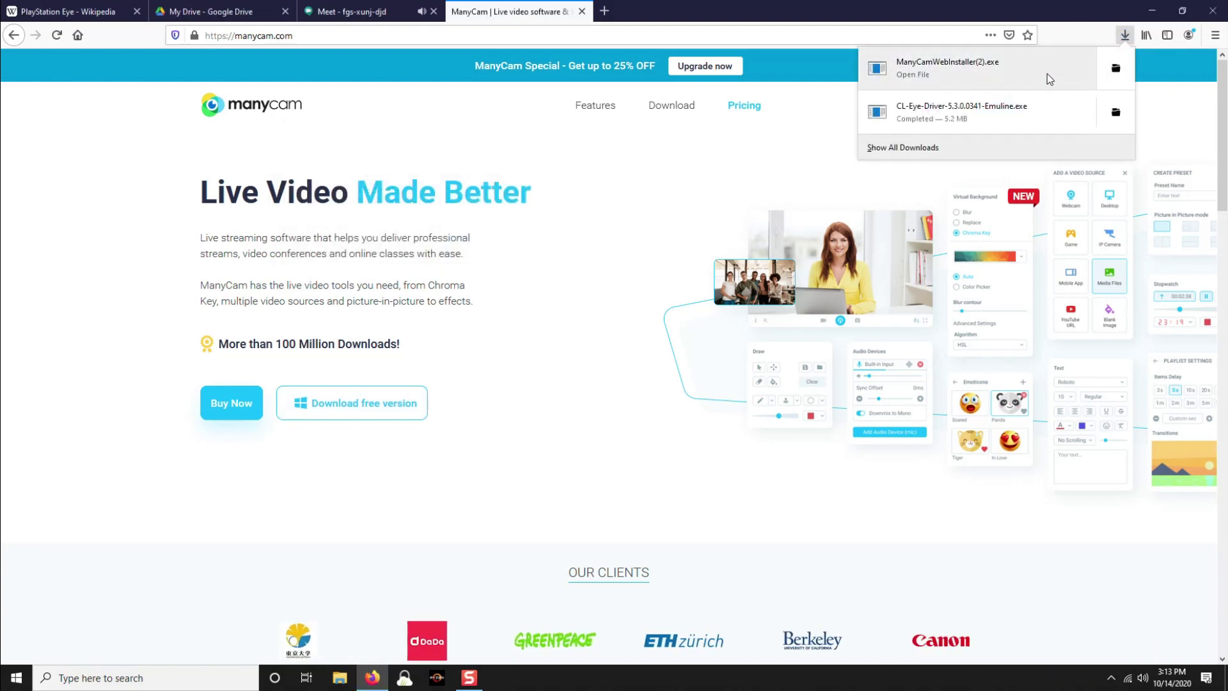
pyautogui.click(1113, 66)
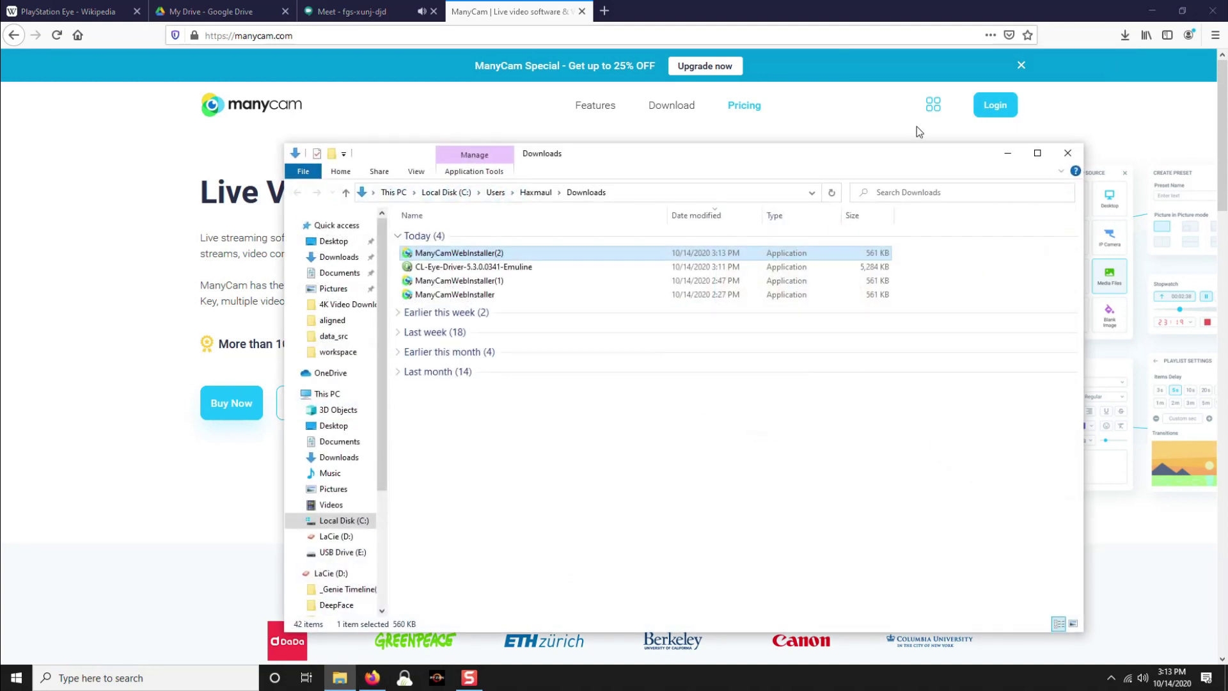
pyautogui.click(456, 296)
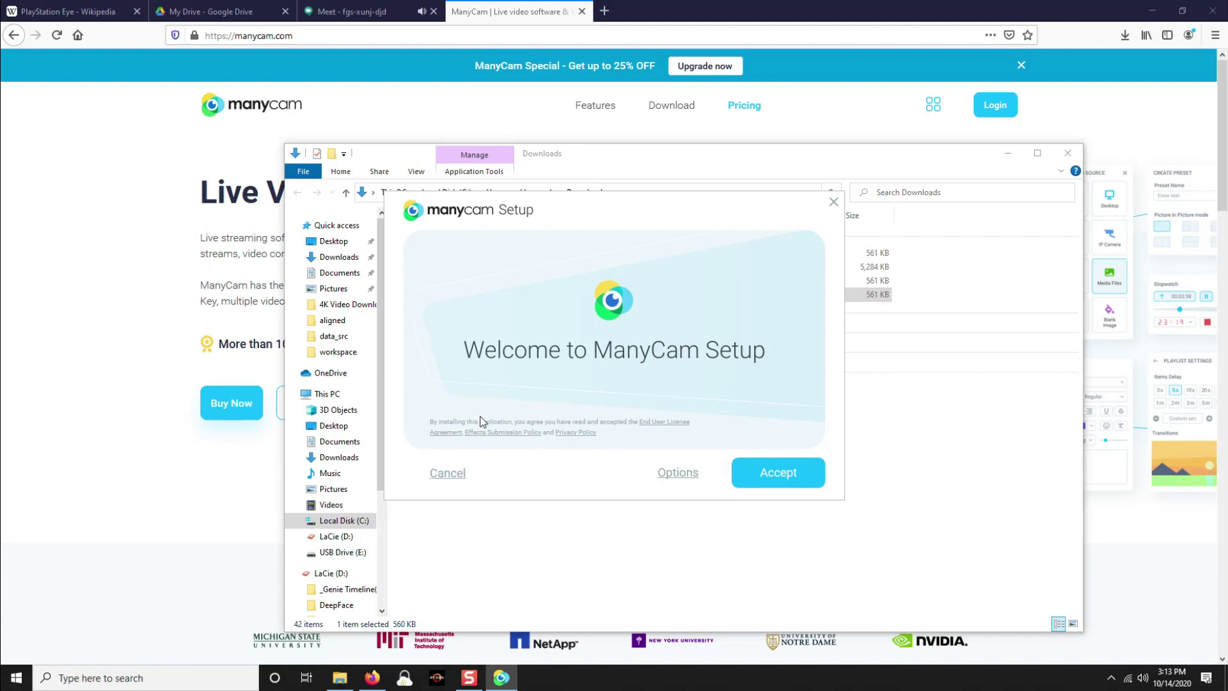
# - Accept ManyCam Setup's default options to install, and close the Downloads folder
pyautogui.click(677, 473)
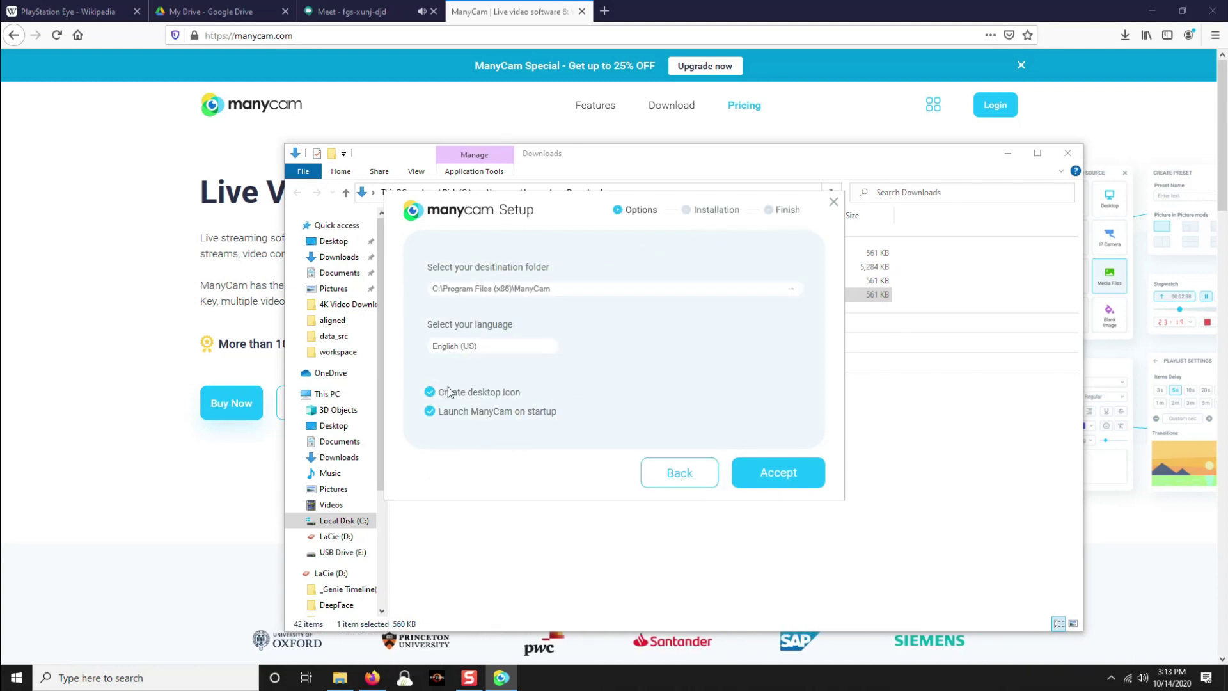
pyautogui.click(673, 478)
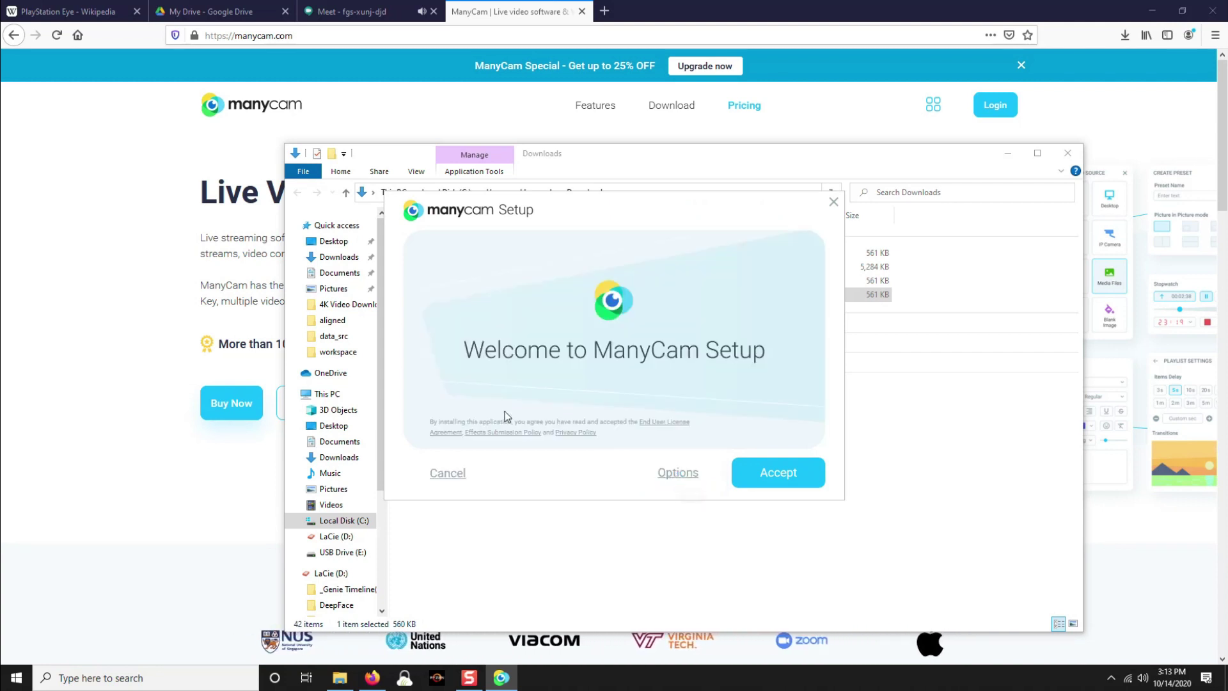
pyautogui.click(811, 488)
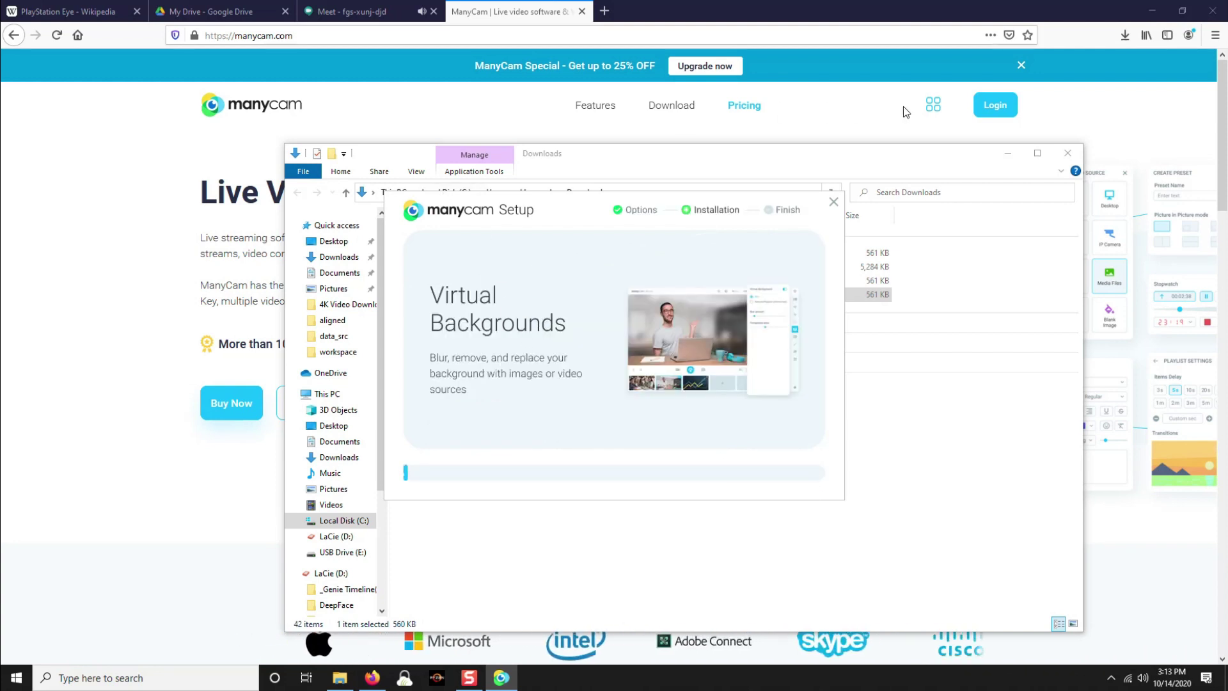
pyautogui.click(1074, 156)
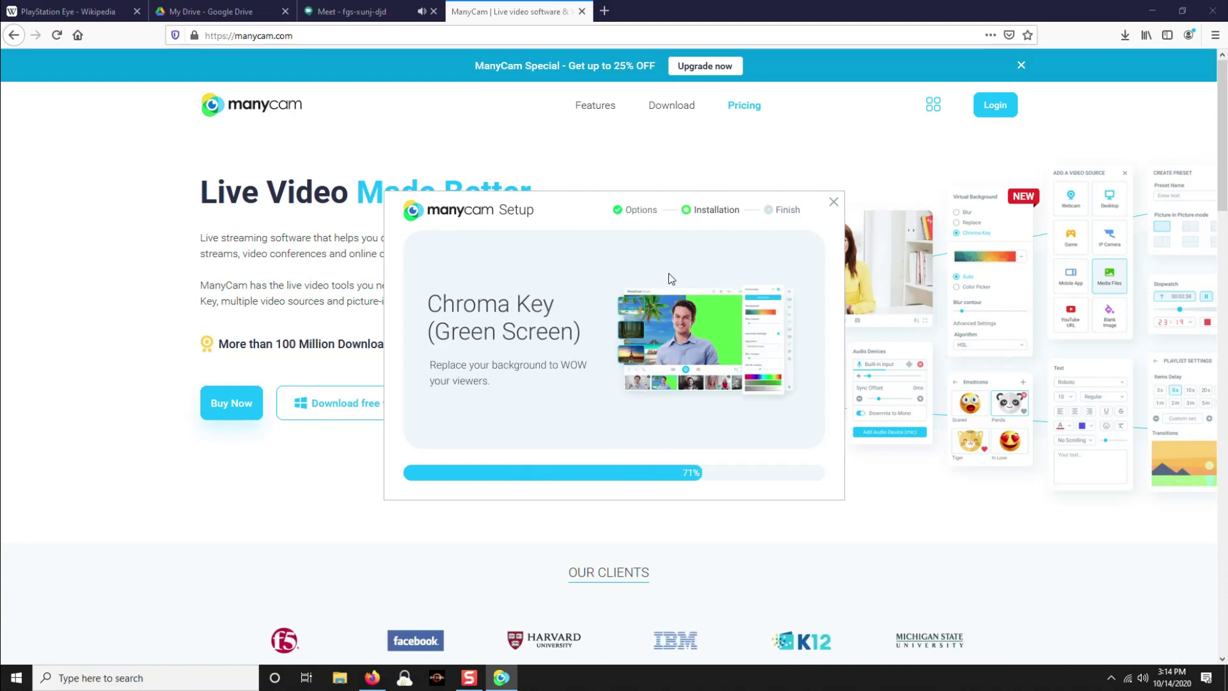
# - Finish ManyCam setup, confirm the PS3Eye Camera source, then close ManyCam and its web tab
pyautogui.click(582, 11)
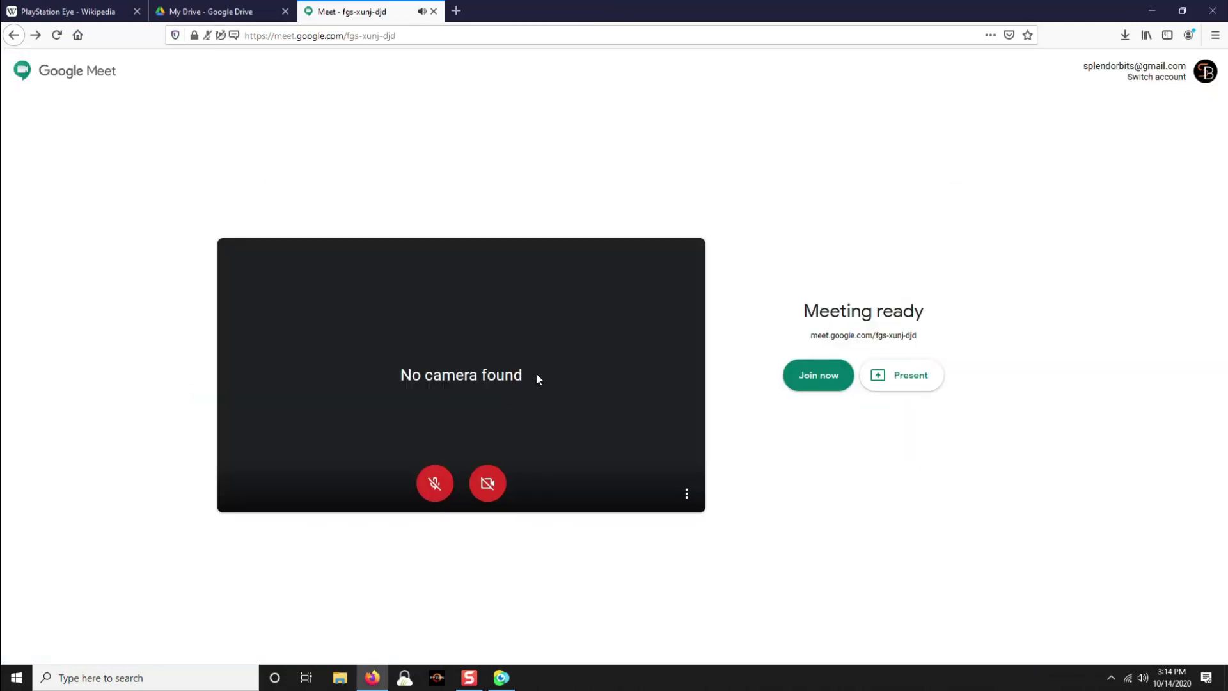
pyautogui.click(500, 679)
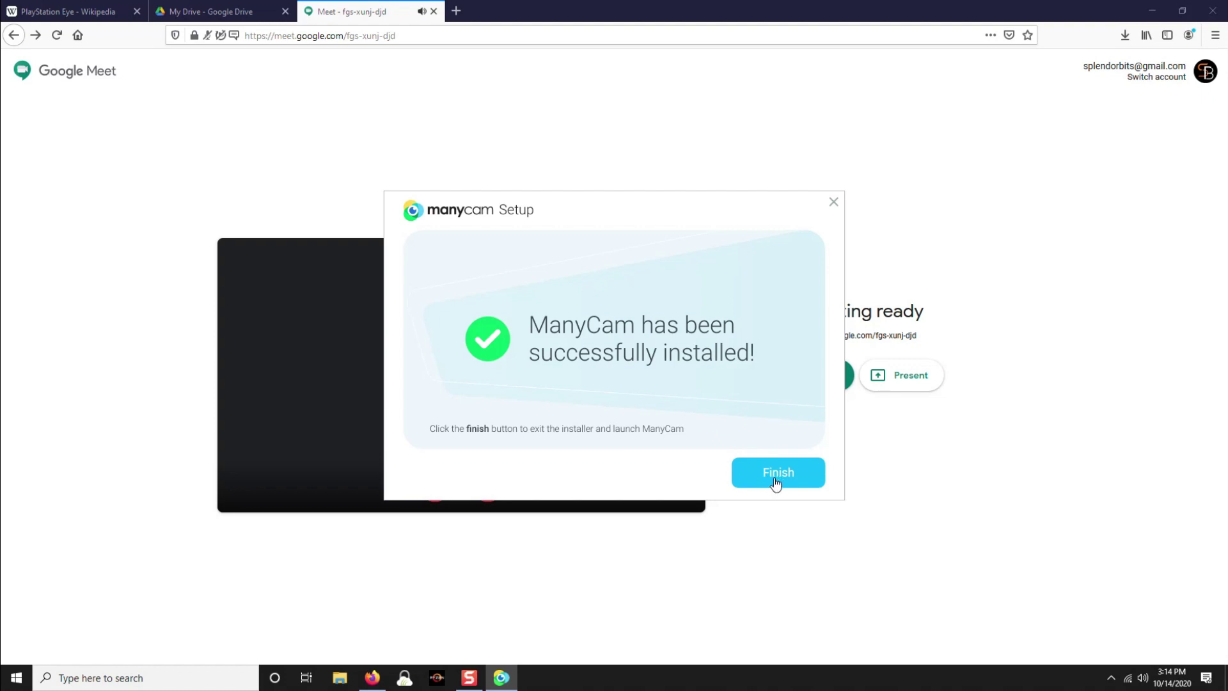
pyautogui.click(796, 467)
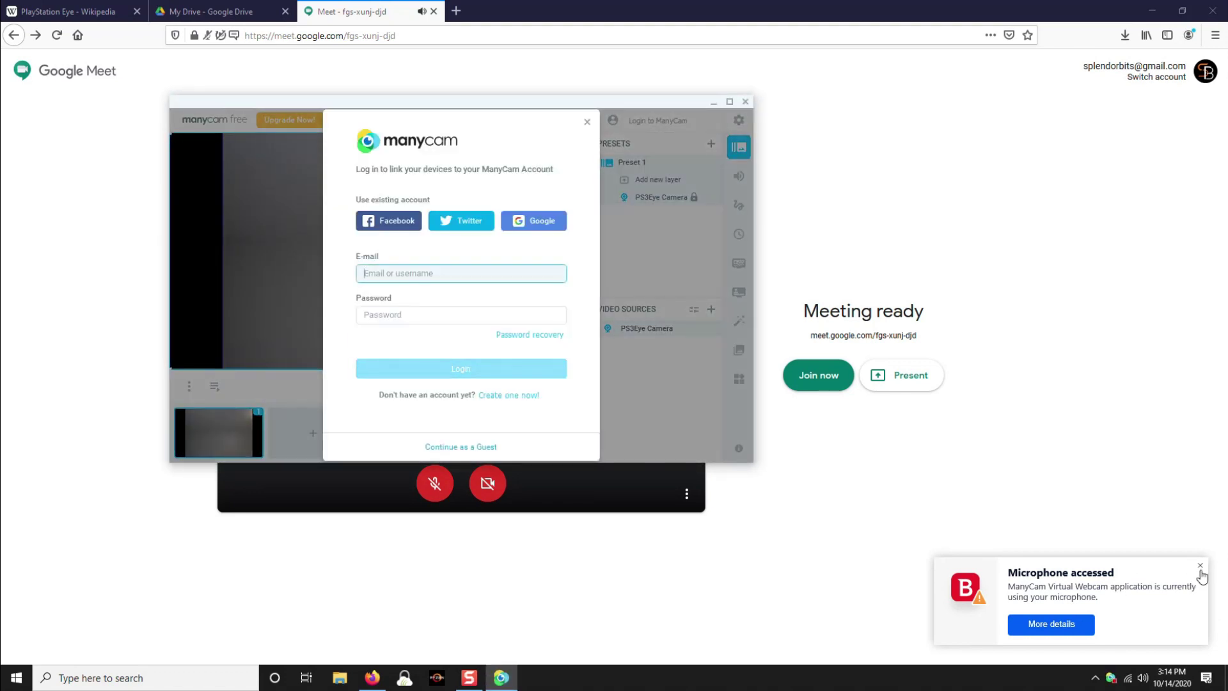
pyautogui.click(1201, 569)
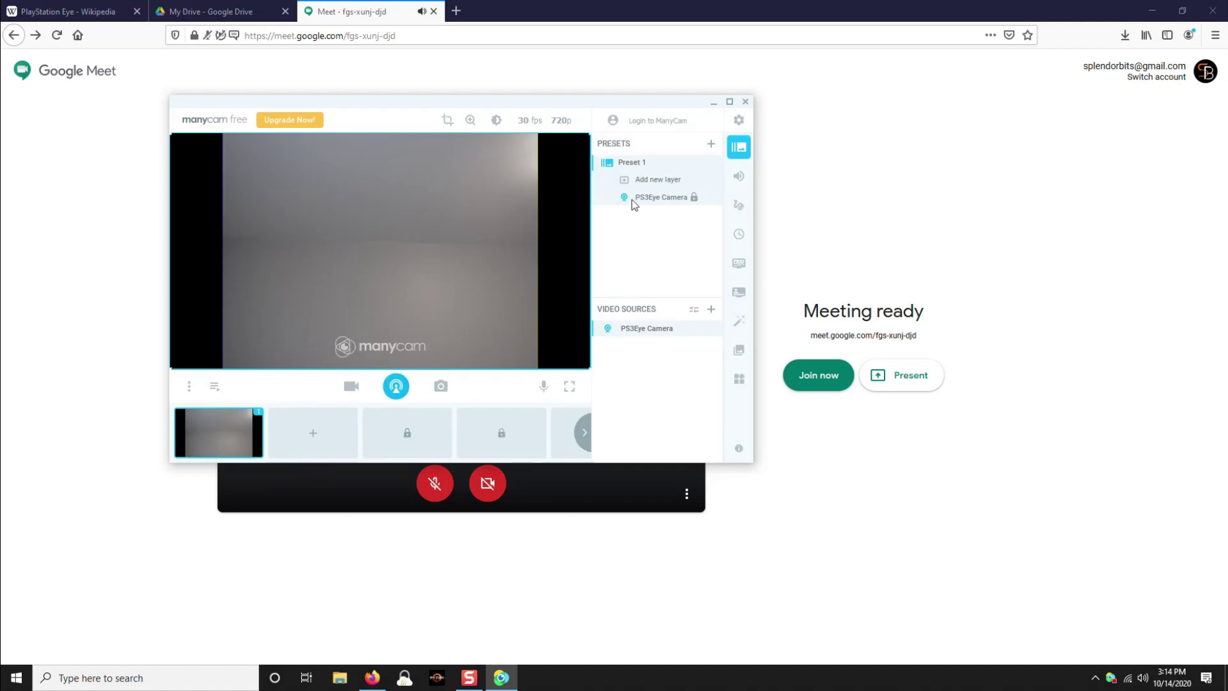
pyautogui.click(746, 102)
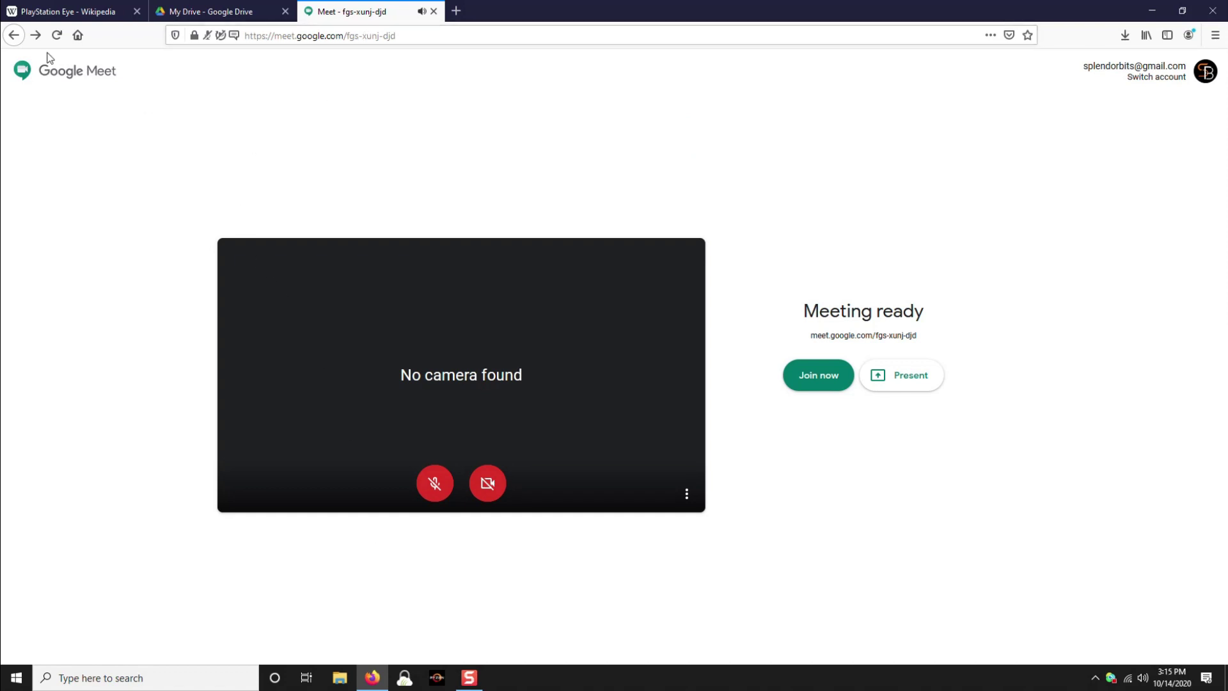
# - Reload Meet, answer the mic prompt, and allow ManyCam Virtual Webcam as the camera
pyautogui.click(56, 36)
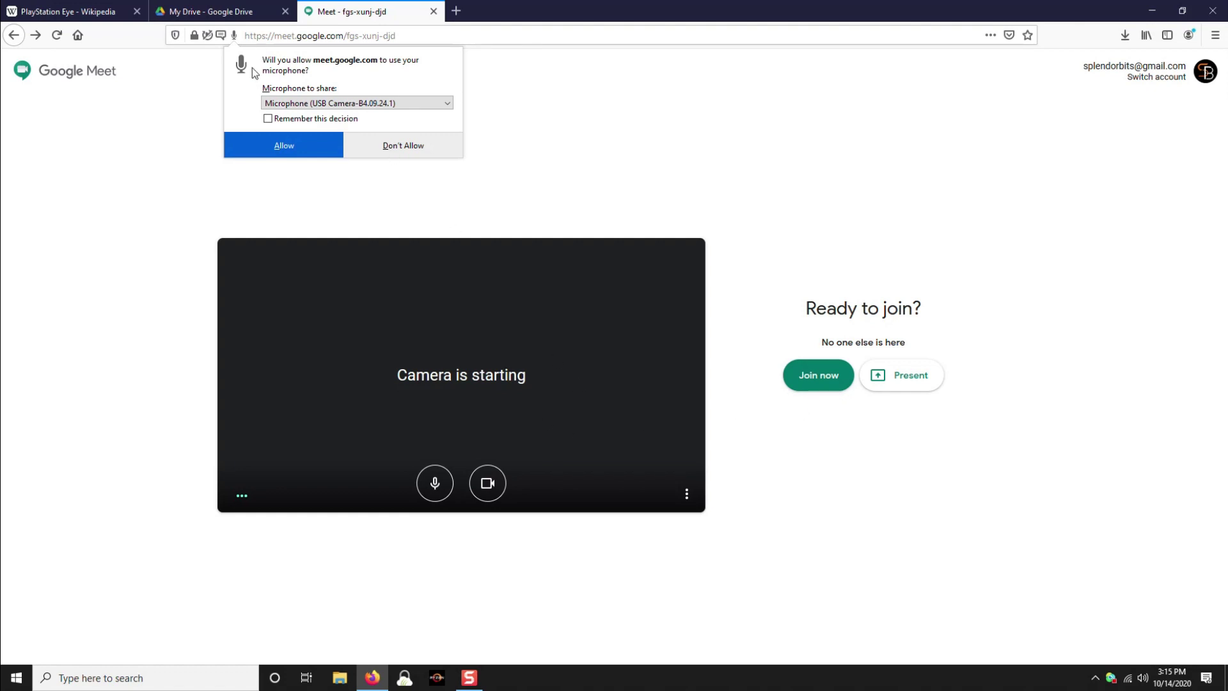
pyautogui.click(404, 148)
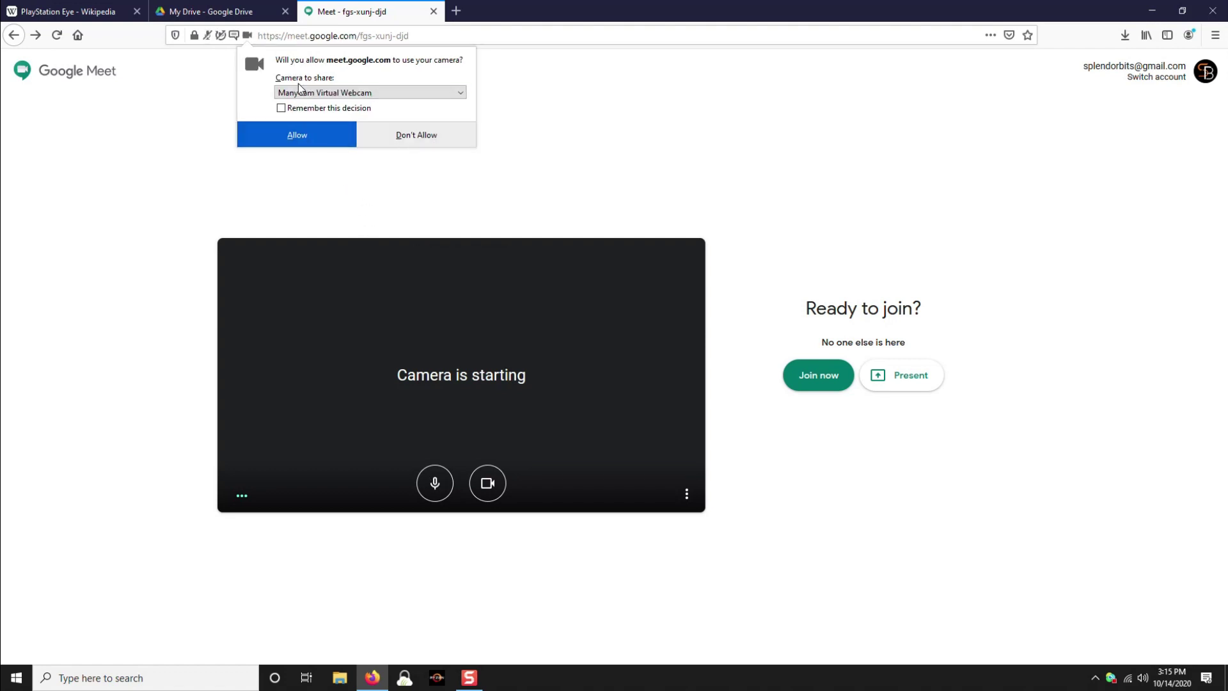
pyautogui.click(310, 137)
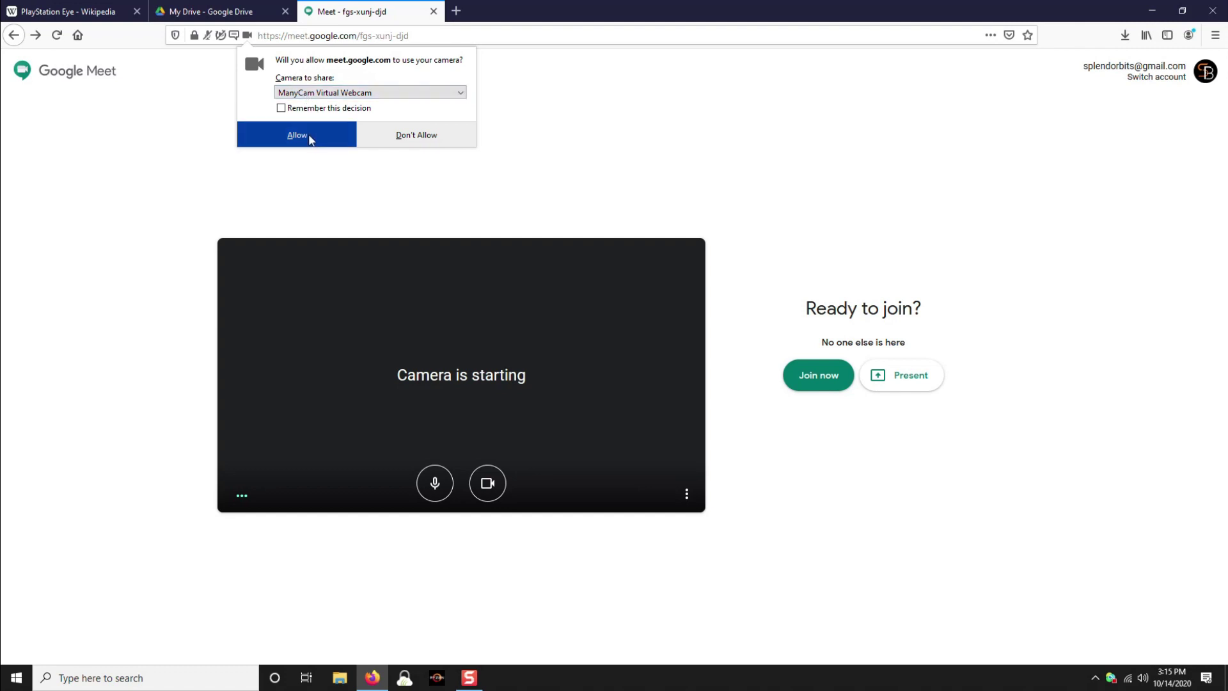